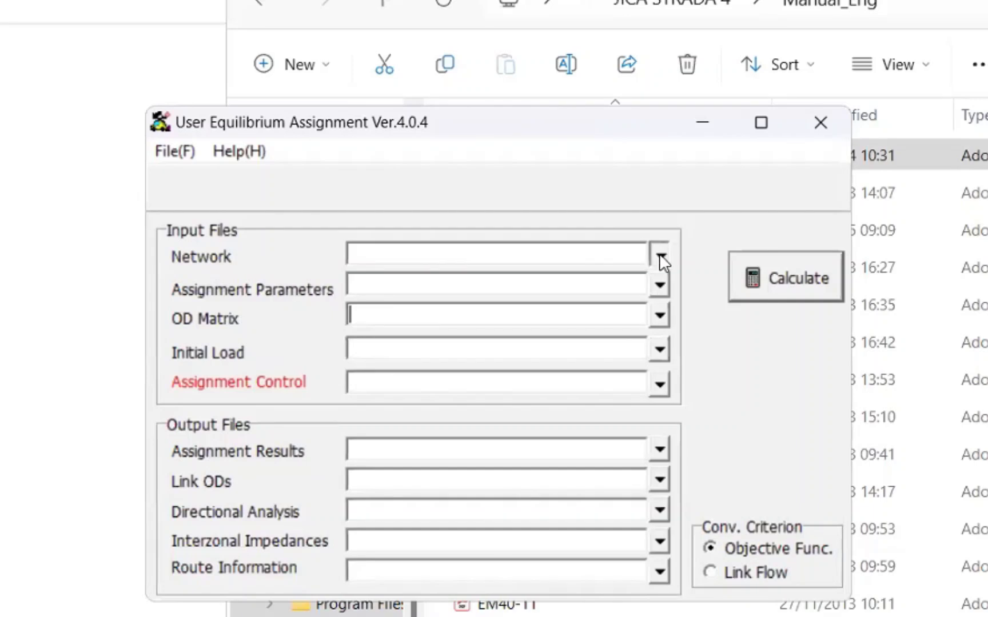
- Load Case01_Baseline_20240429 from the Part1_App folder as the Network input file
left_click(660, 255)
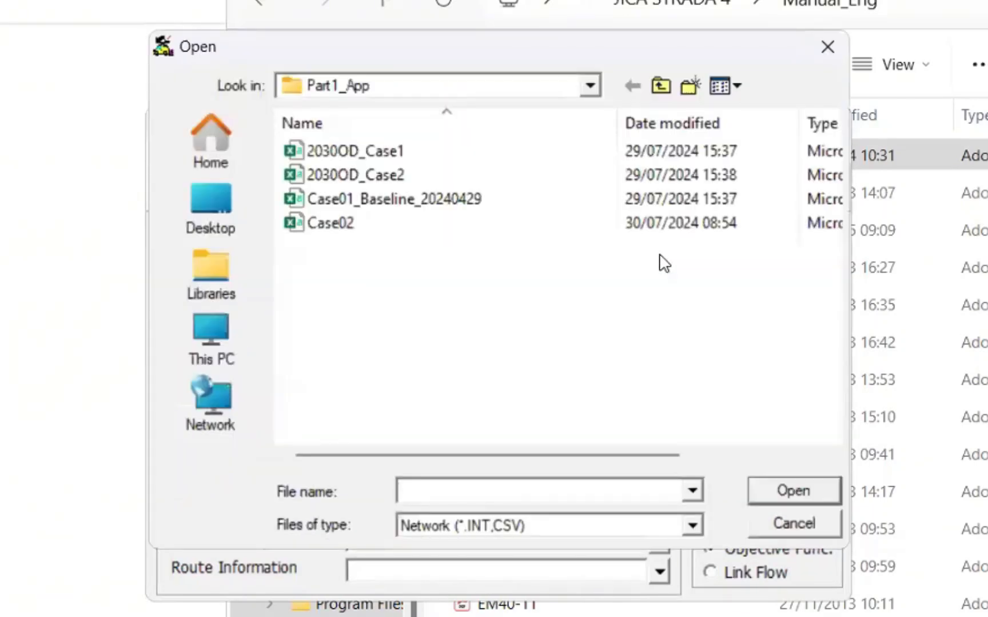
left_click(451, 205)
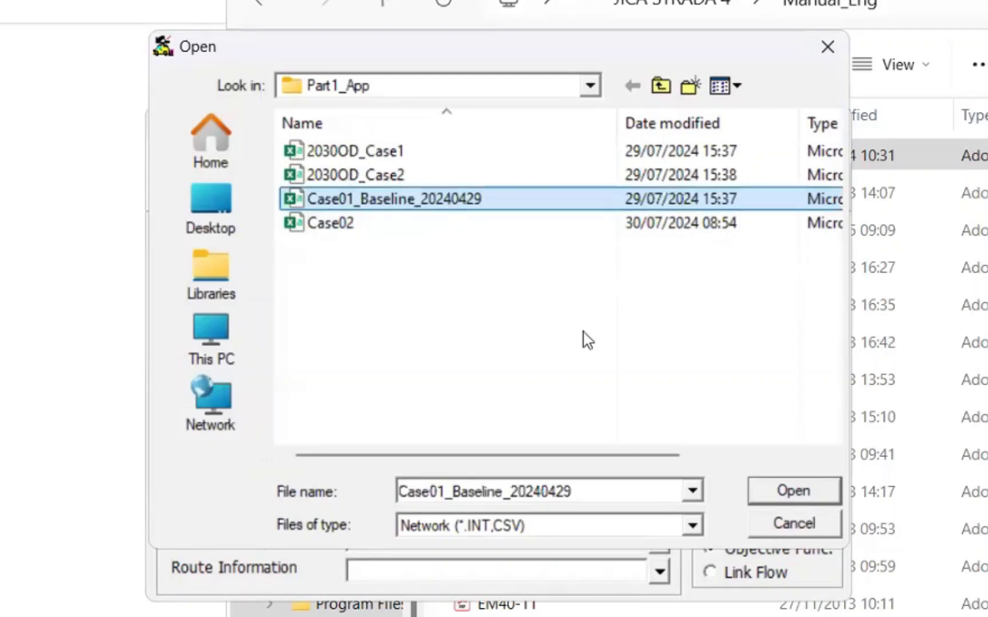
left_click(793, 491)
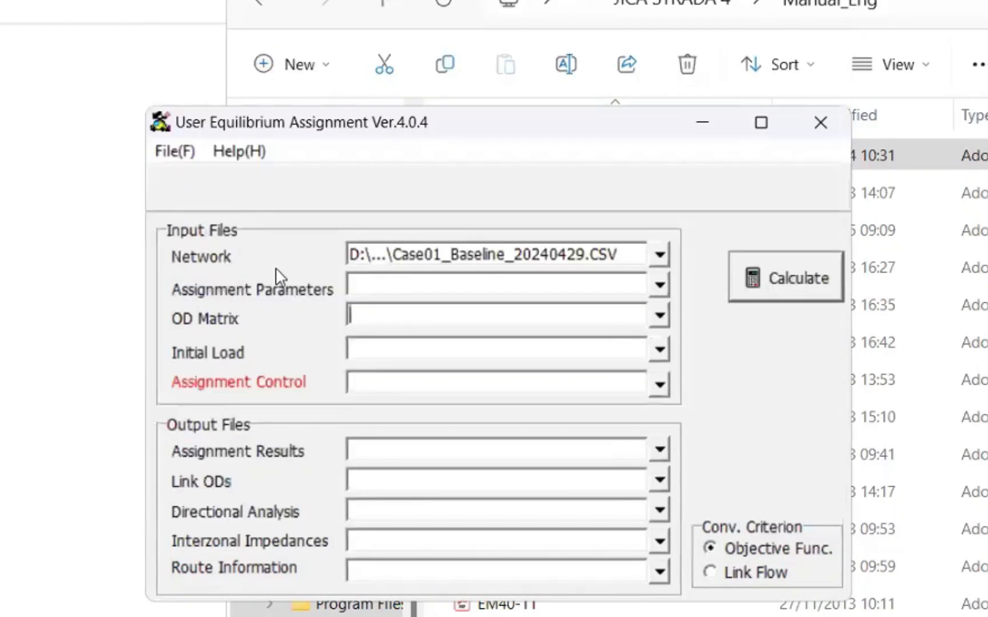
left_click(660, 259)
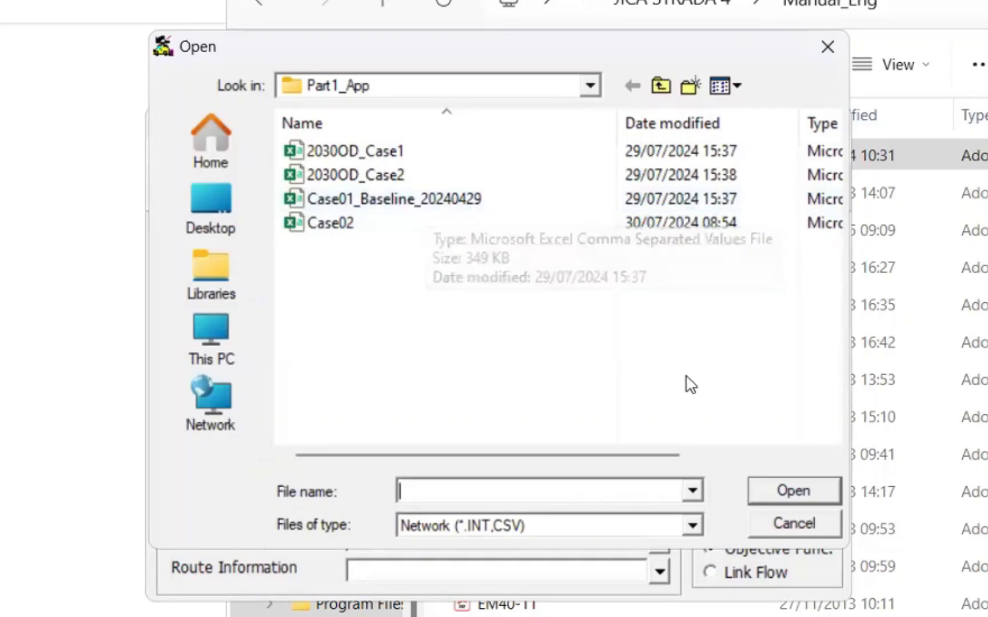
left_click(477, 206)
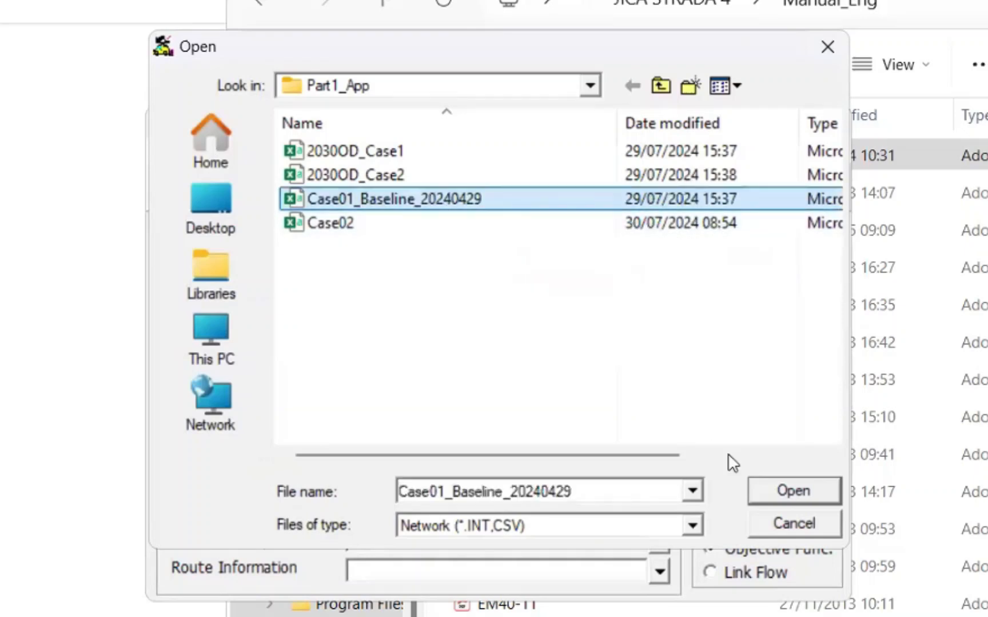
left_click(784, 490)
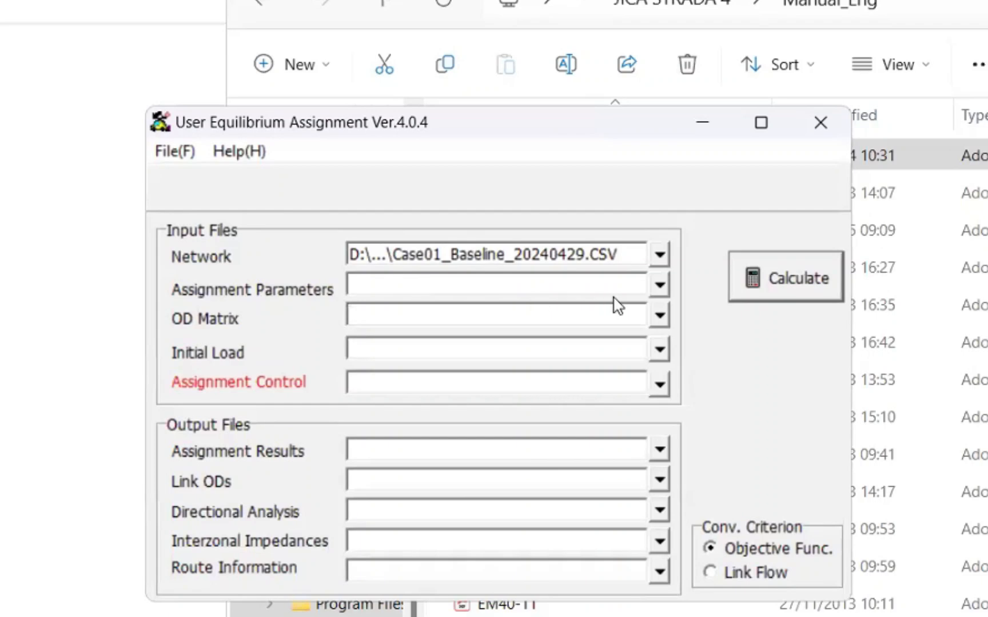
- Load Case01a2b3.par as the Assignment Parameters input file
left_click(661, 287)
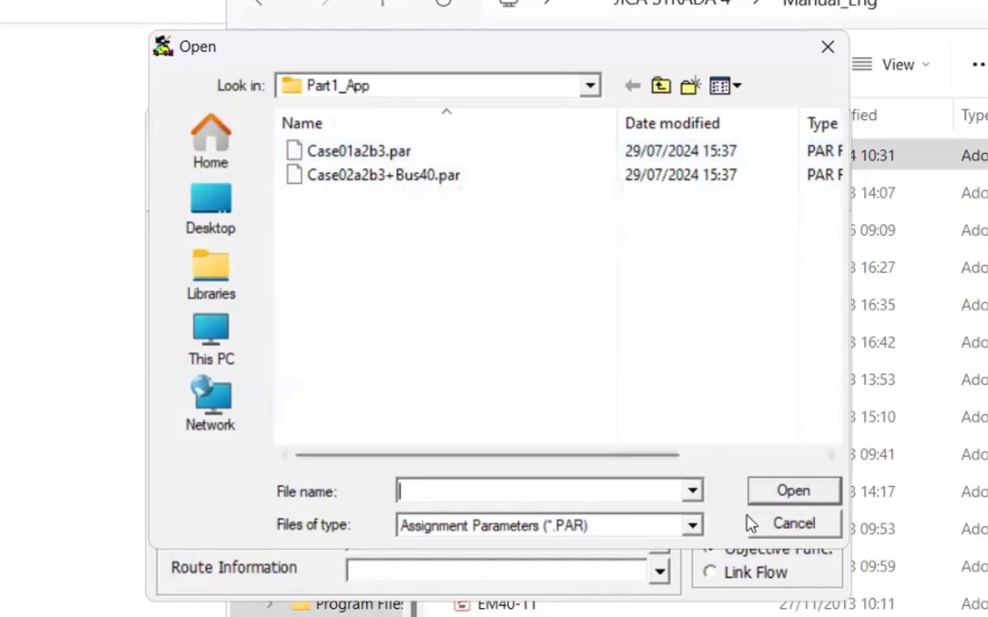
left_click(773, 523)
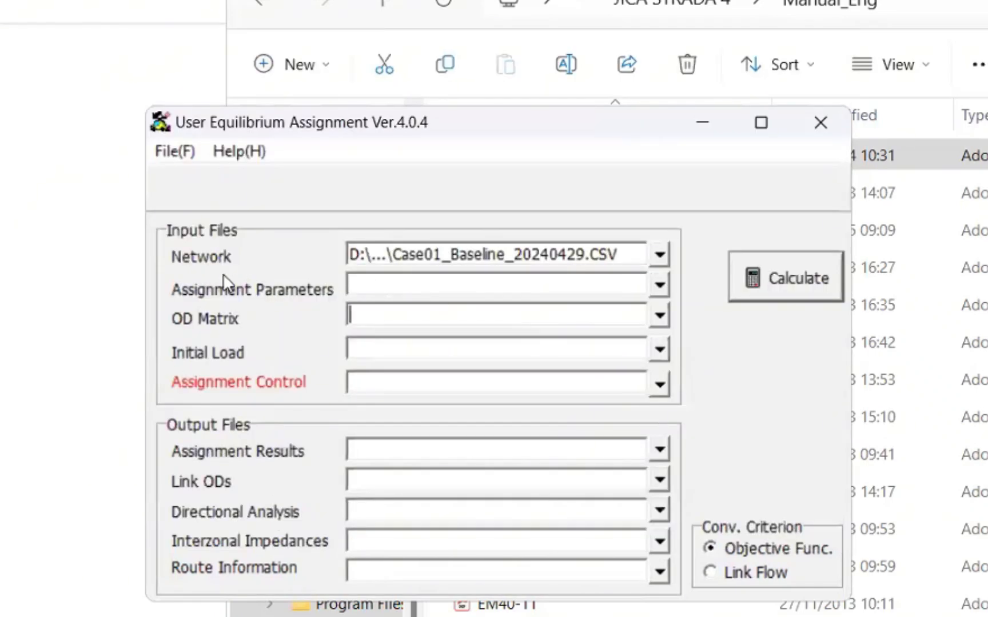
left_click(660, 288)
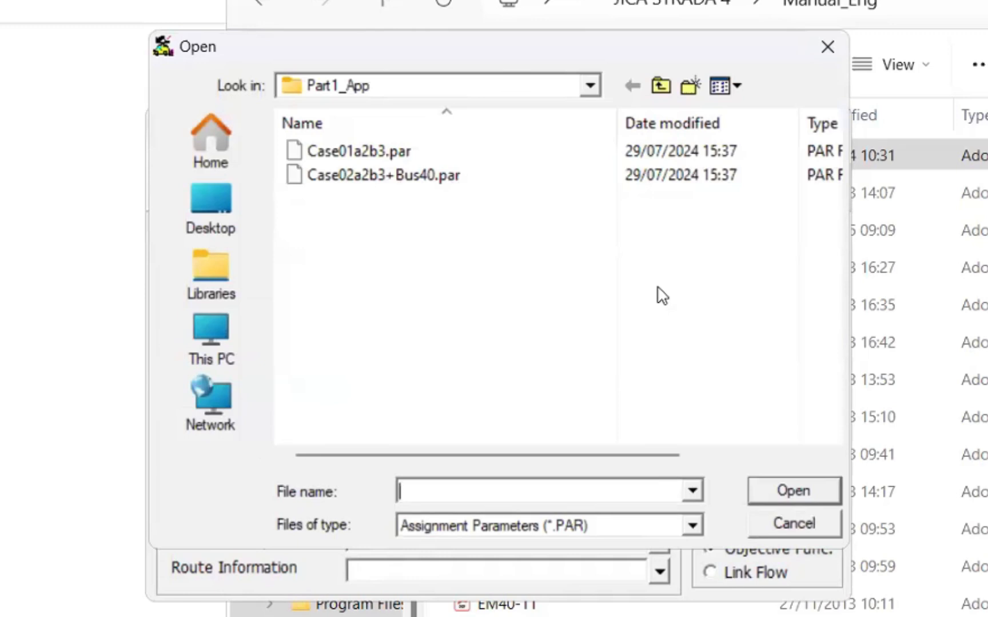
left_click(392, 152)
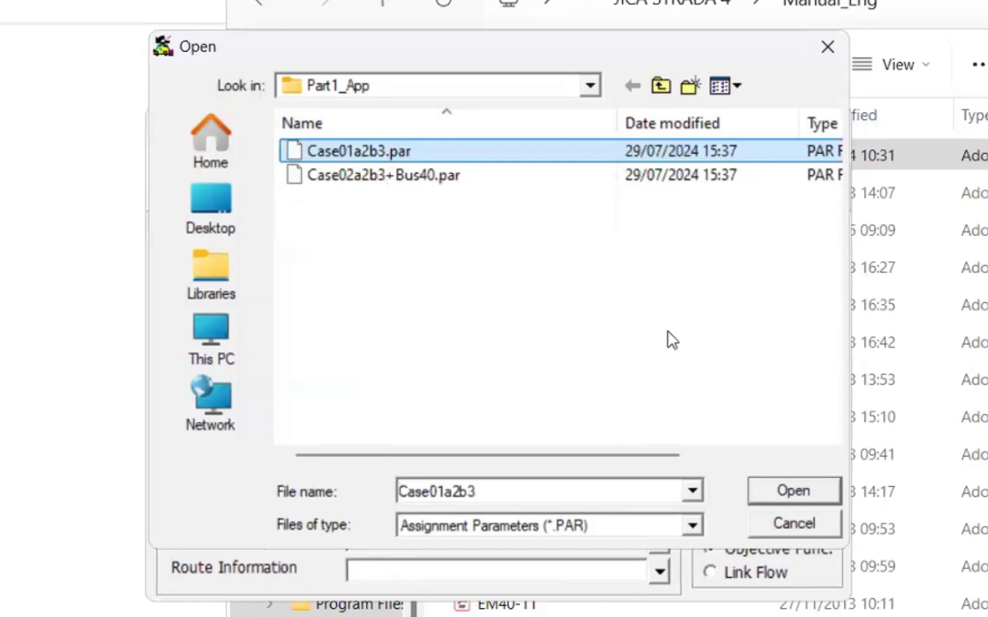
left_click(796, 495)
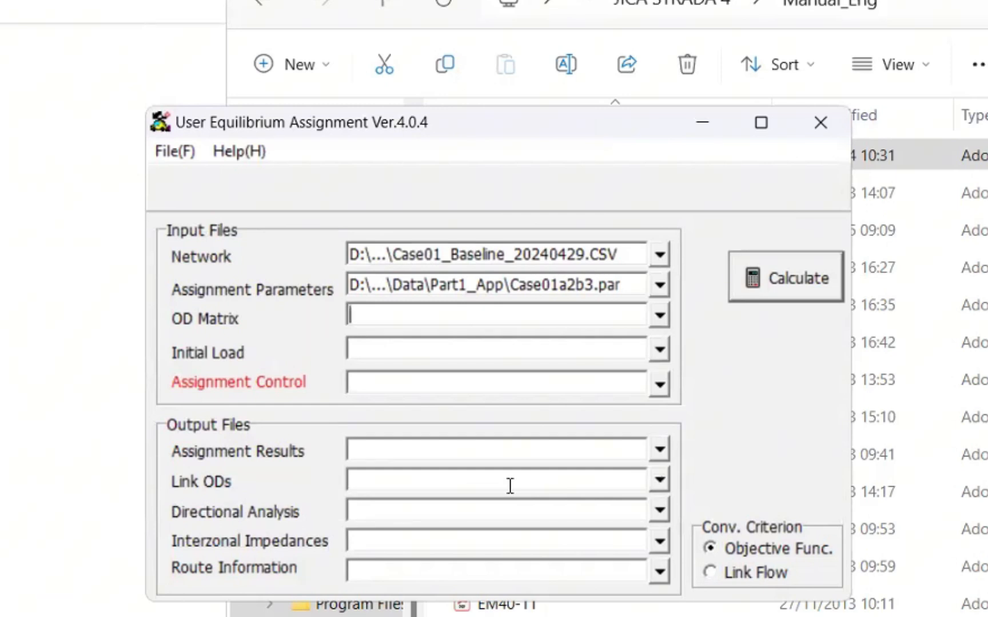
- Load 2030OD_Case1 as the OD Matrix input file
left_click(665, 317)
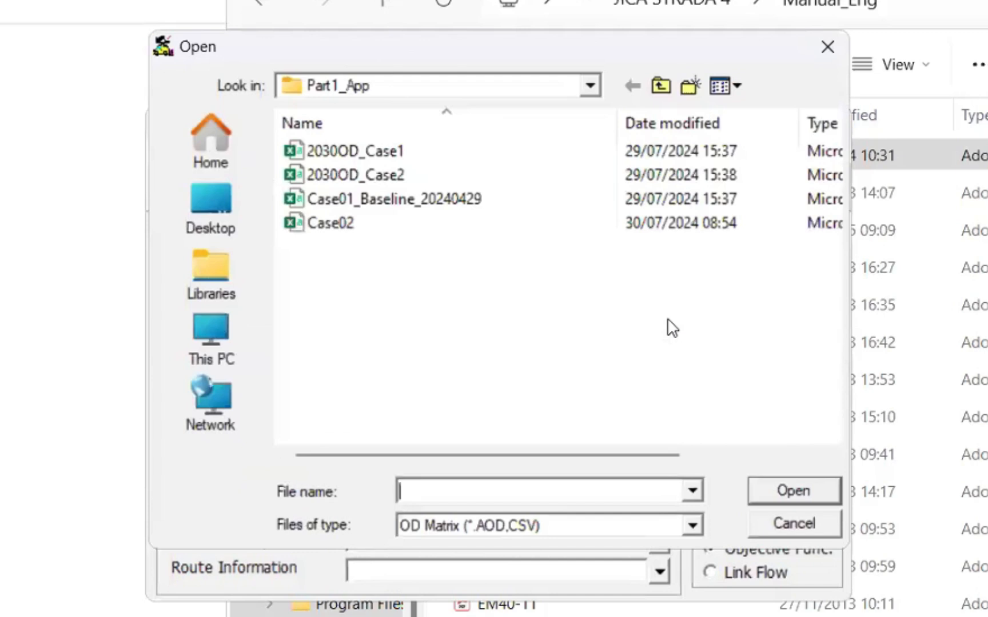
left_click(433, 161)
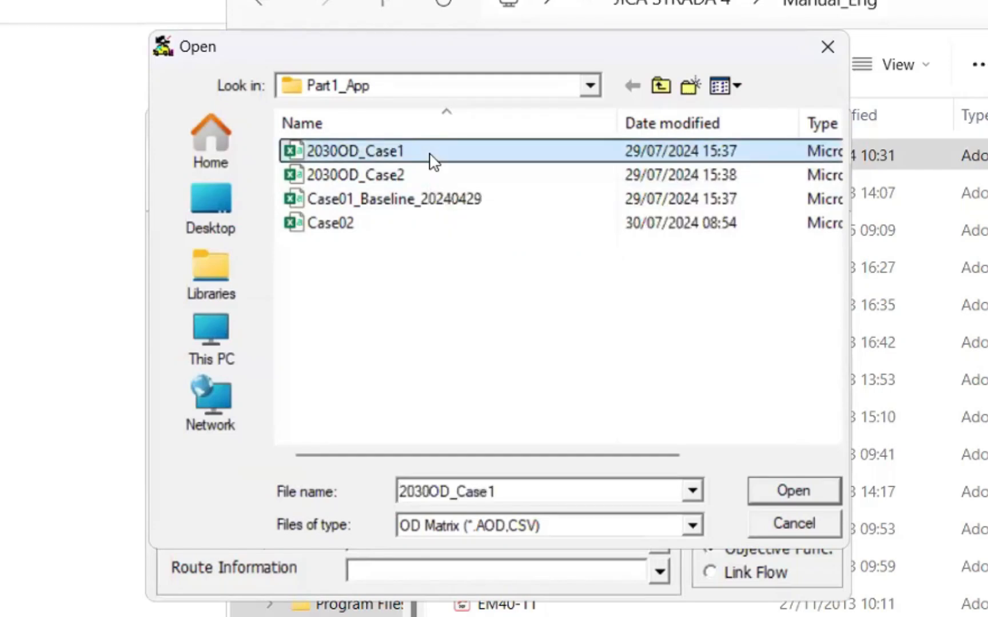
left_click(775, 483)
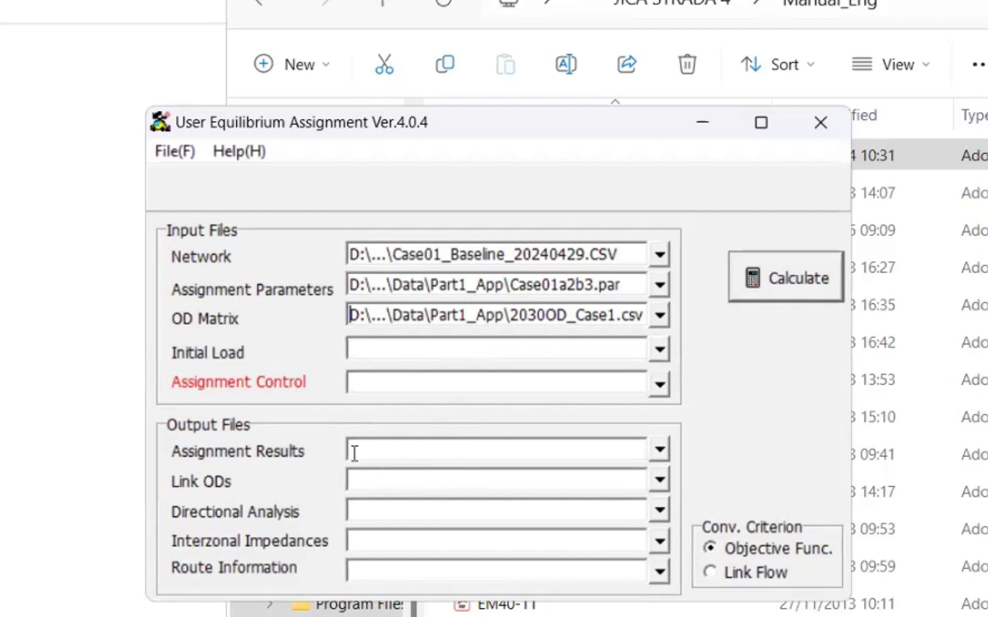
- Set the Assignment Results output to Case01_IRE in Part1_App, of type Assignment Results (*.IRE), replacing the existing file
left_click(660, 452)
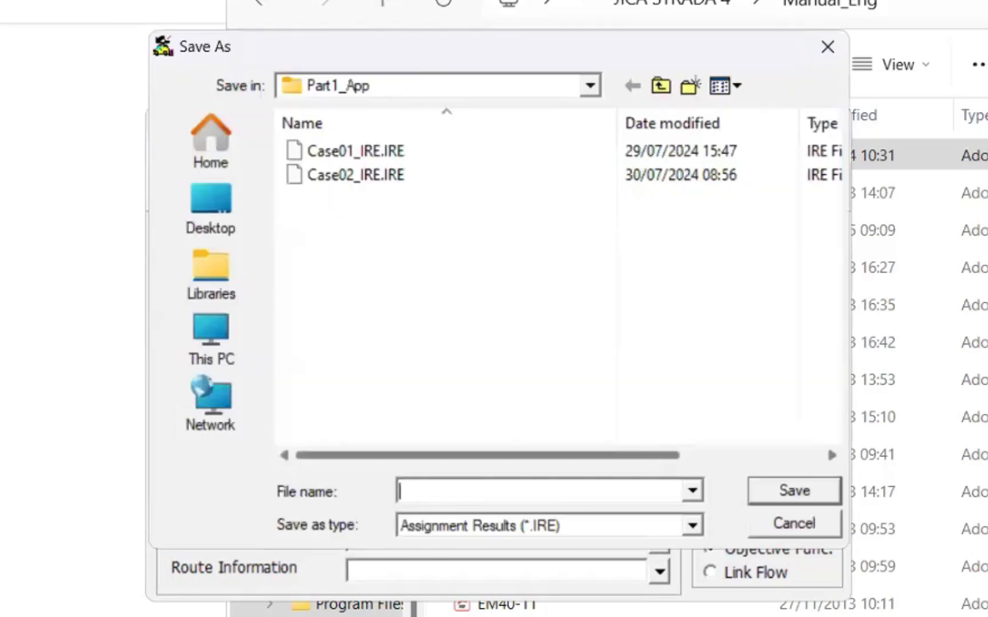
type("Case01")
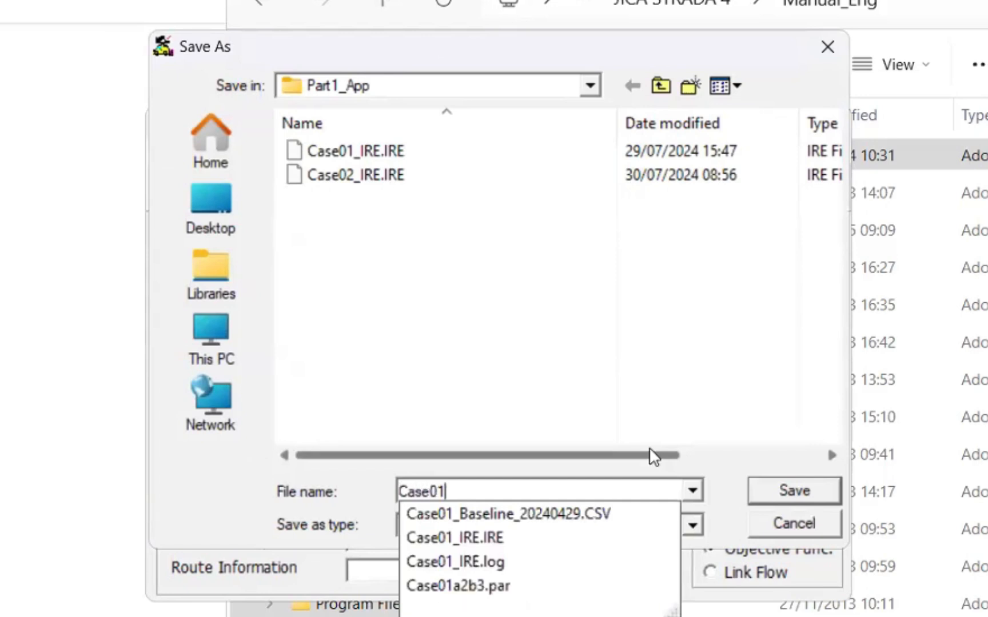
type("_")
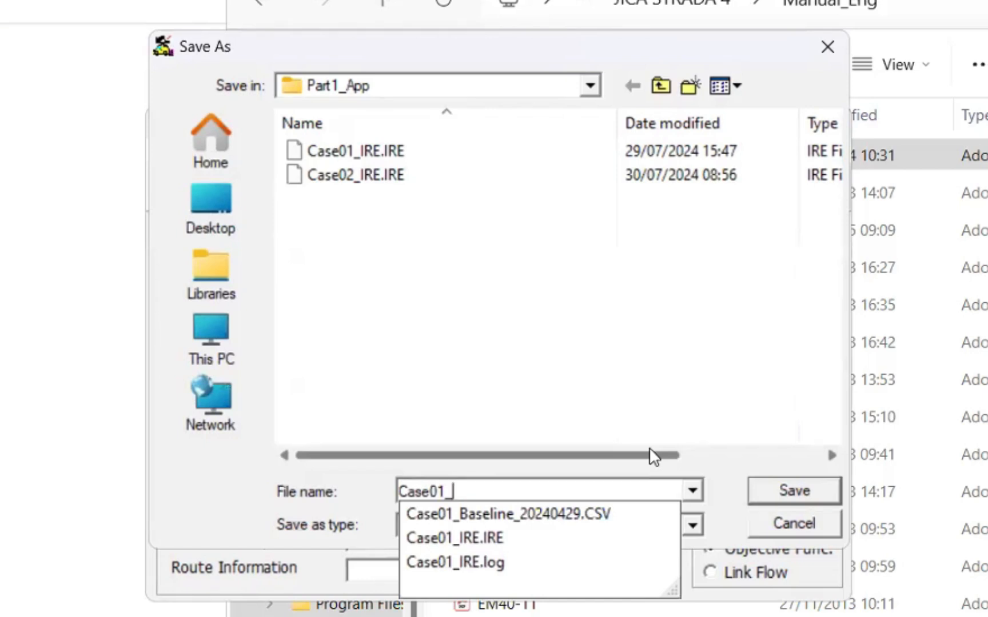
type("I")
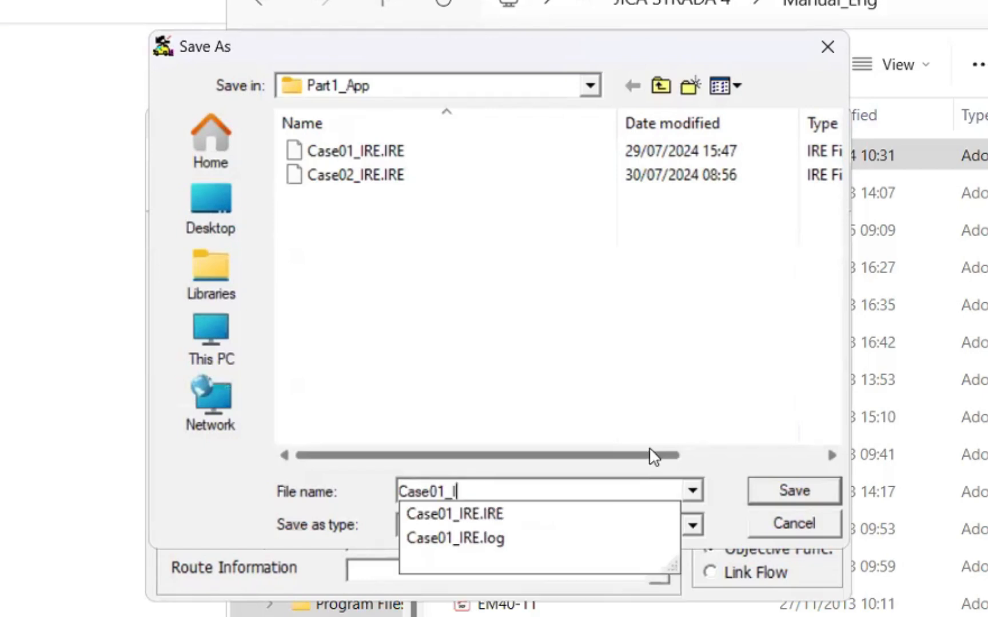
type("RE")
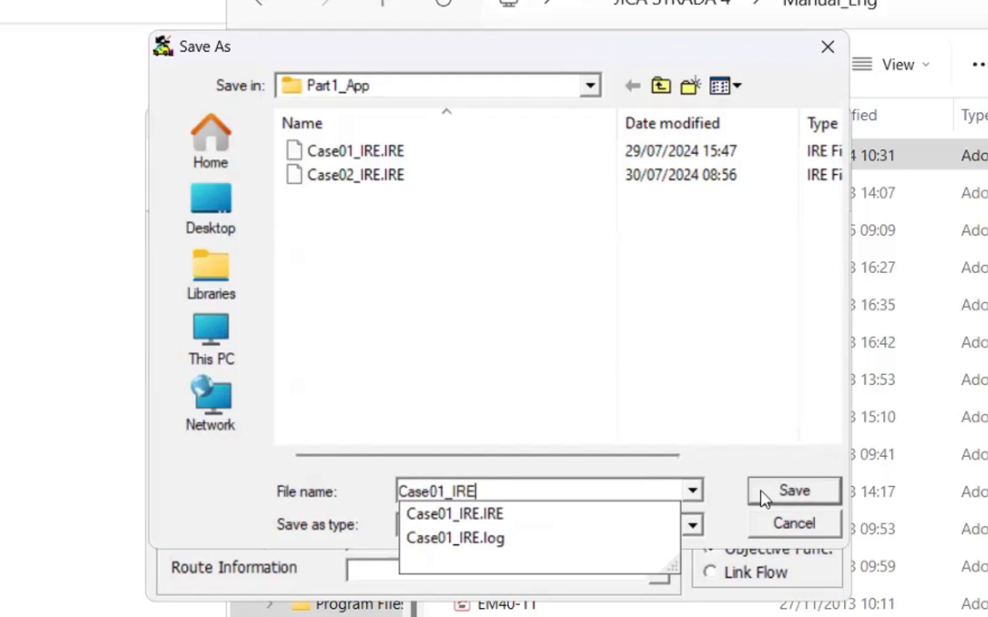
left_click(706, 486)
left_click(691, 526)
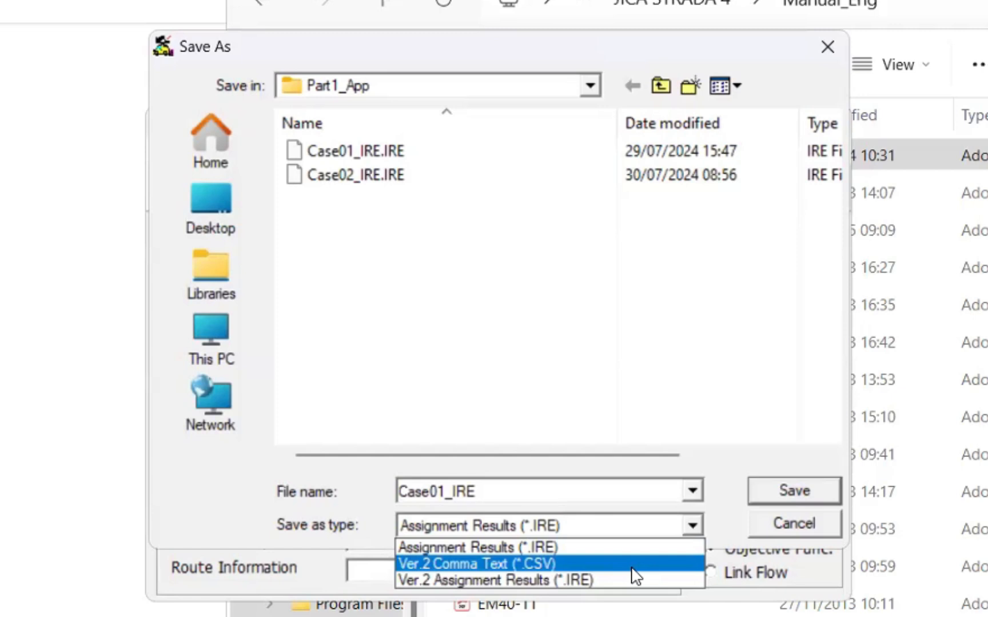
left_click(598, 548)
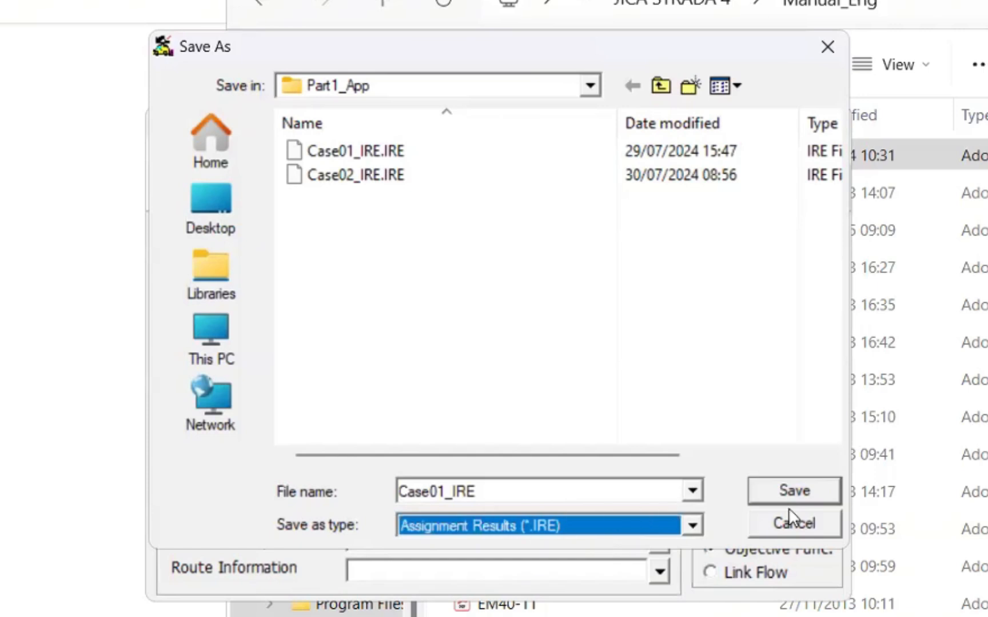
left_click(790, 493)
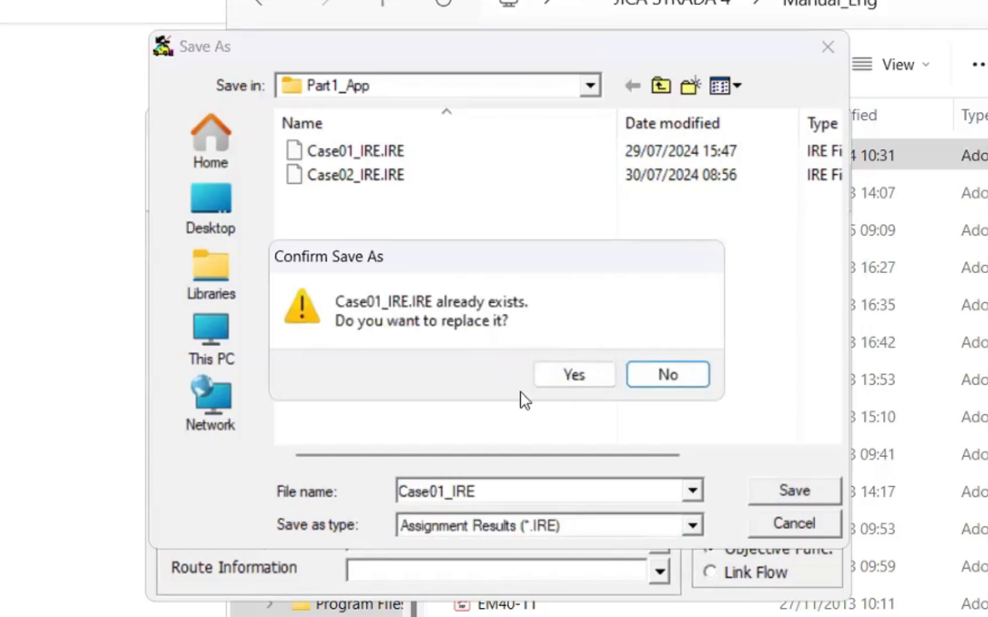
left_click(553, 379)
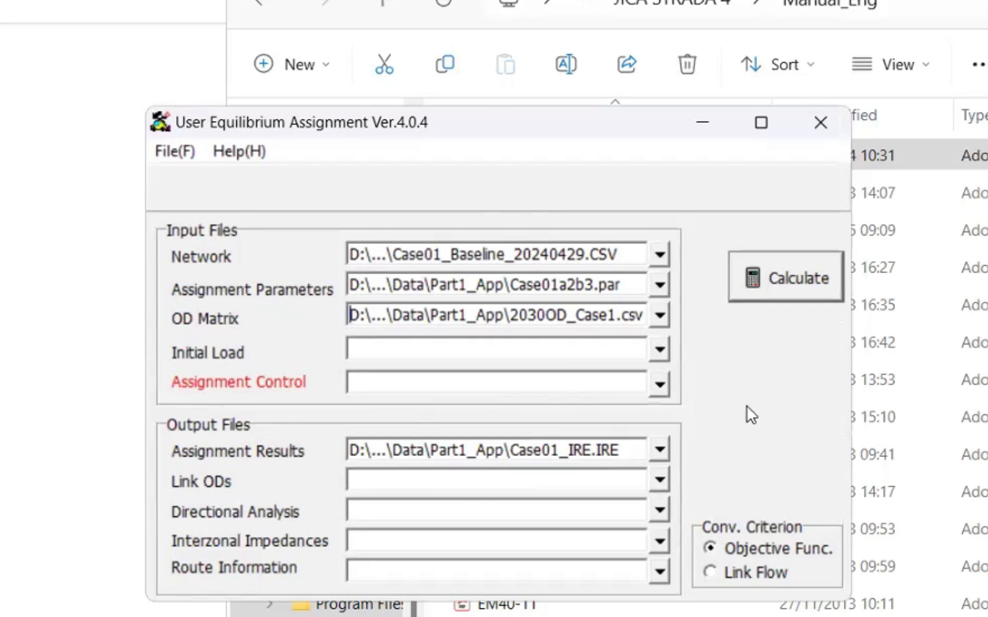
- Run the user equilibrium assignment calculation and dismiss the completion notice
left_click(770, 284)
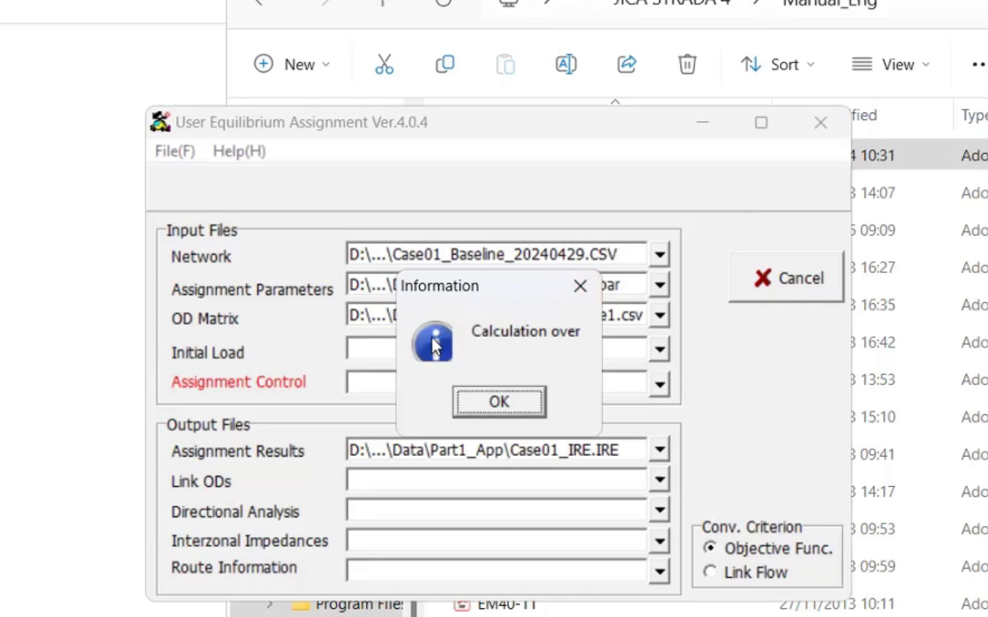
left_click(497, 405)
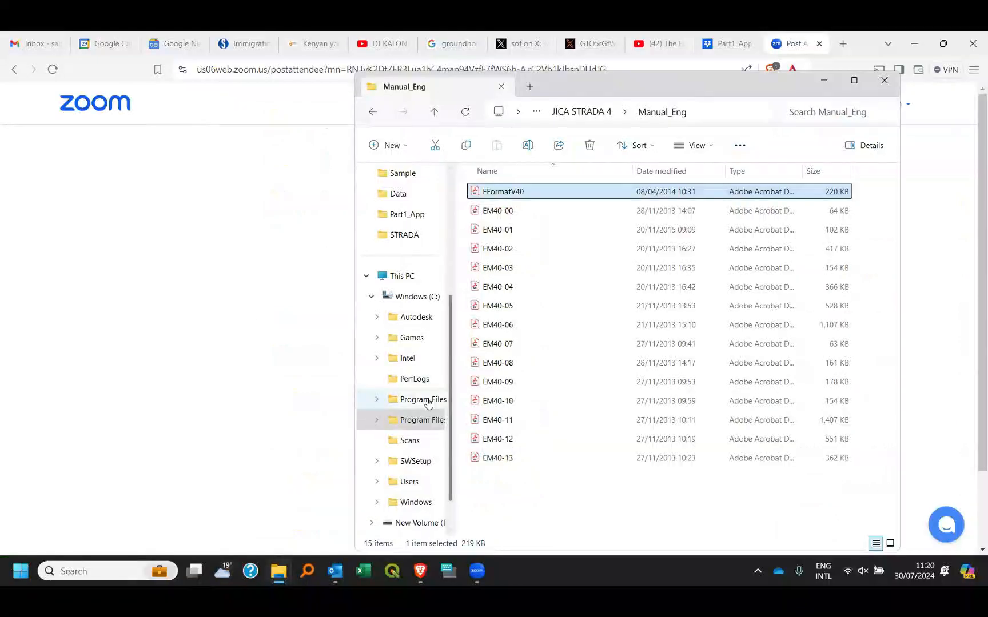
- Open the Case01_IRE text log in the Part1_App folder, examine its input error checks and iteration records, and close it
scroll(371, 569, "down", 1)
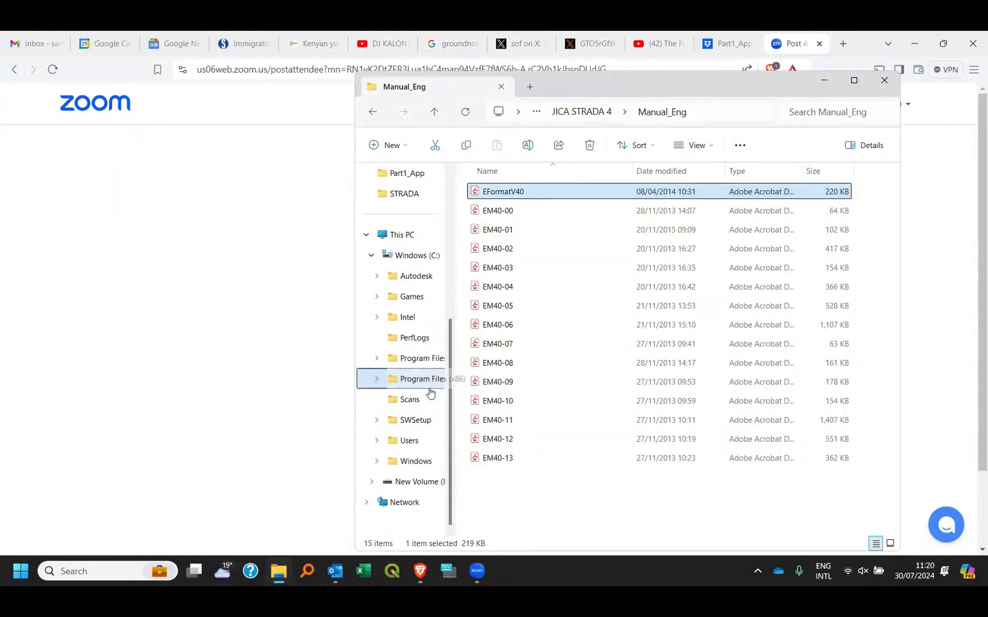
left_click(427, 178)
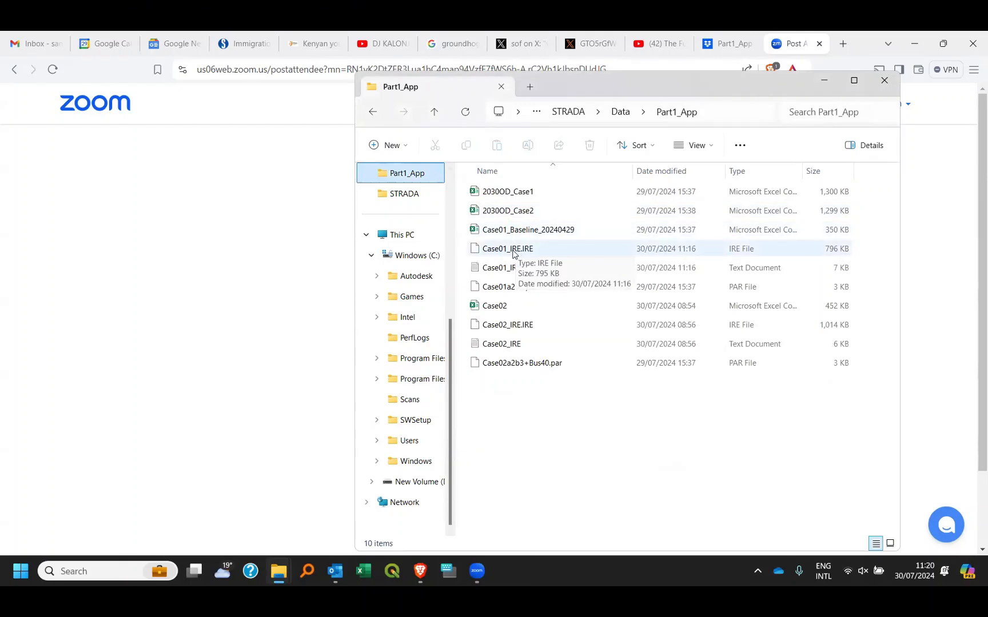
left_click(505, 269)
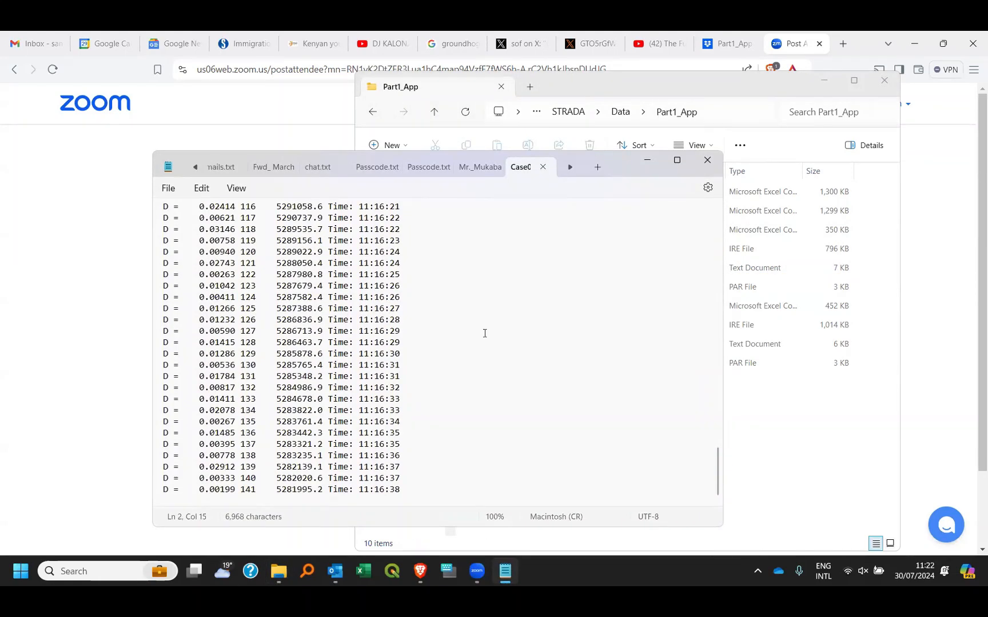
scroll(484, 332, "up", 20)
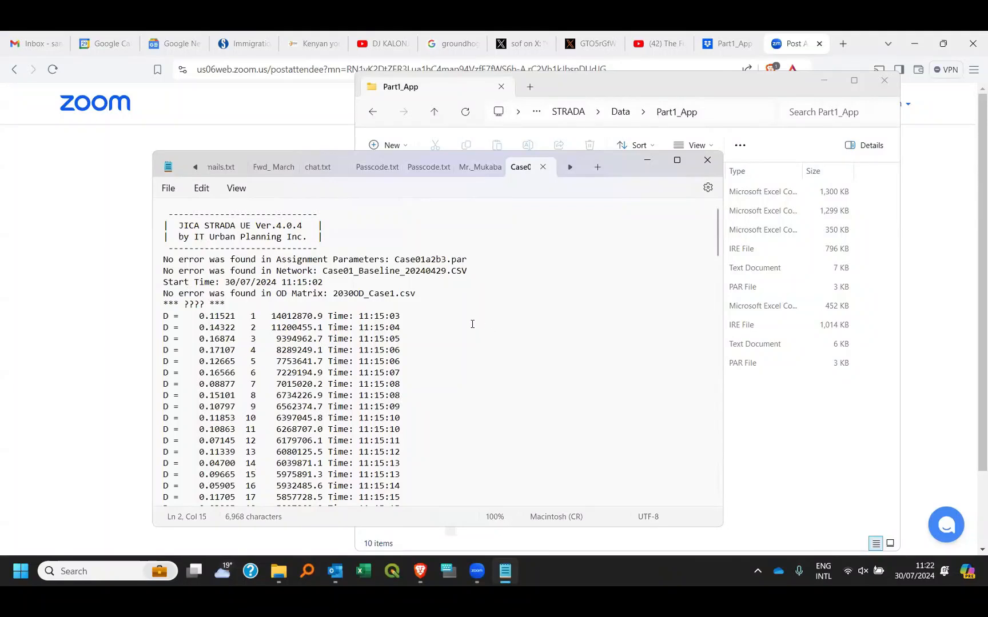
left_click_drag(165, 260, 256, 260)
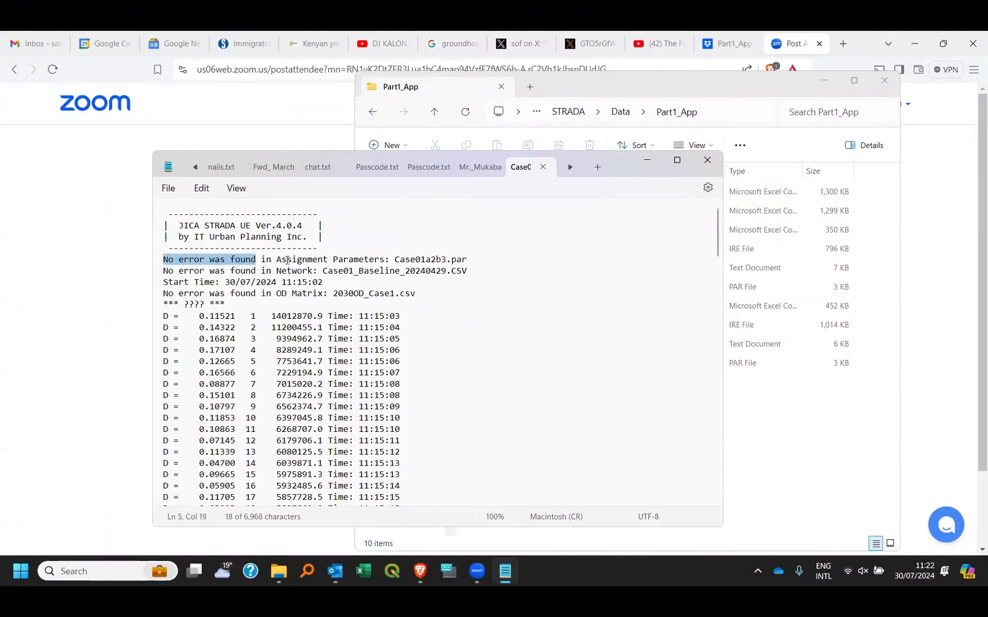
left_click(367, 261)
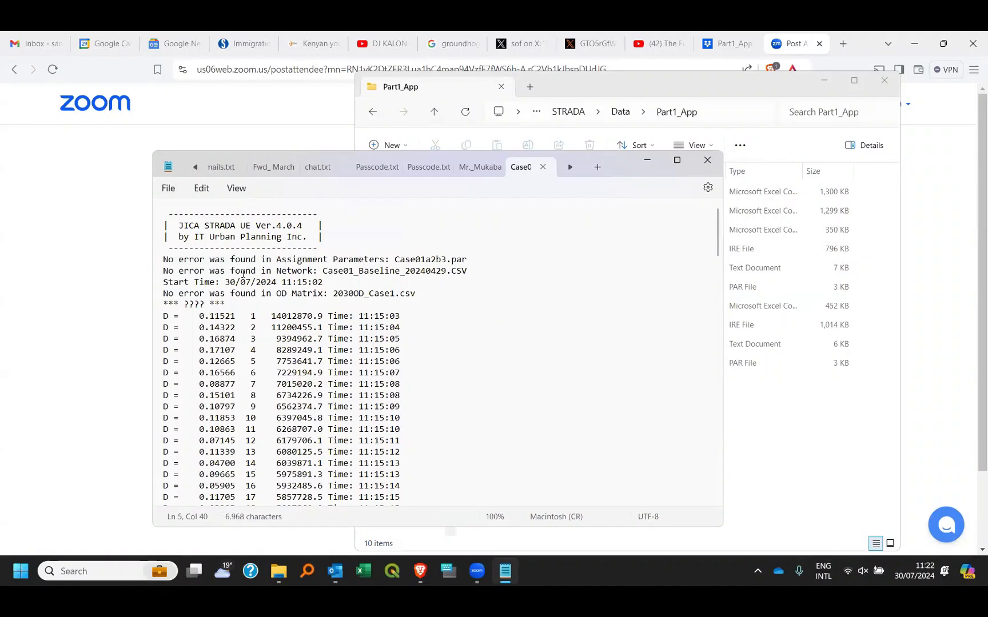
left_click(302, 281)
left_click(707, 160)
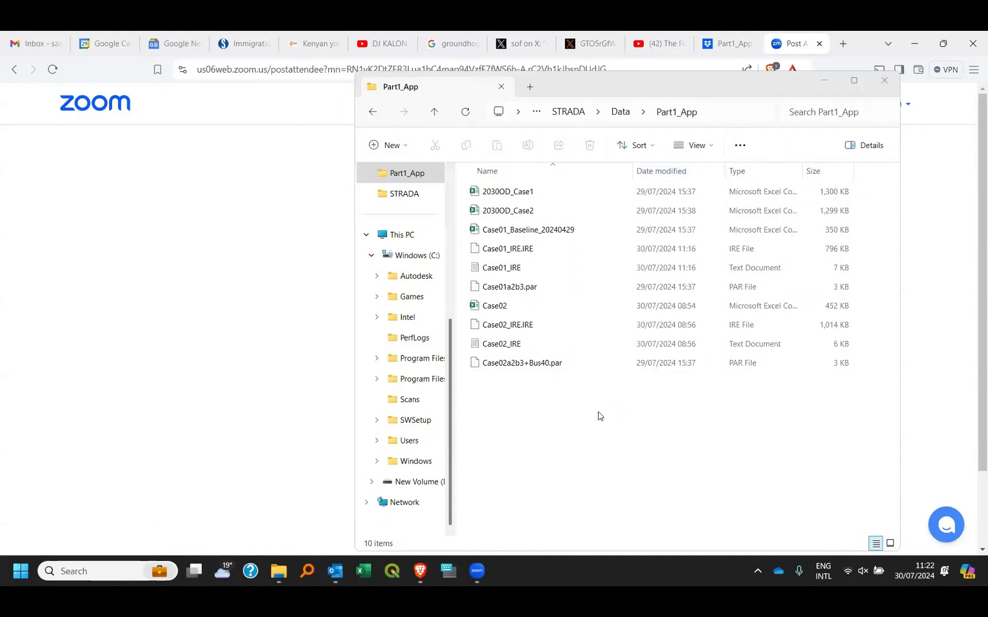
left_click(600, 414)
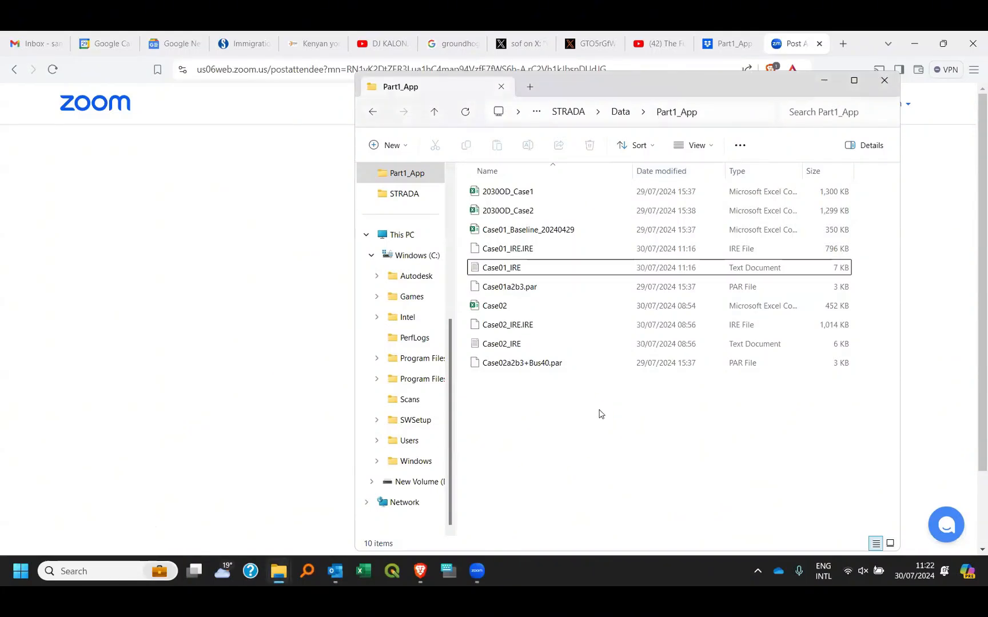
- Switch to Highway Reporter 4 by searching for it among the installed apps and launching it
key("super")
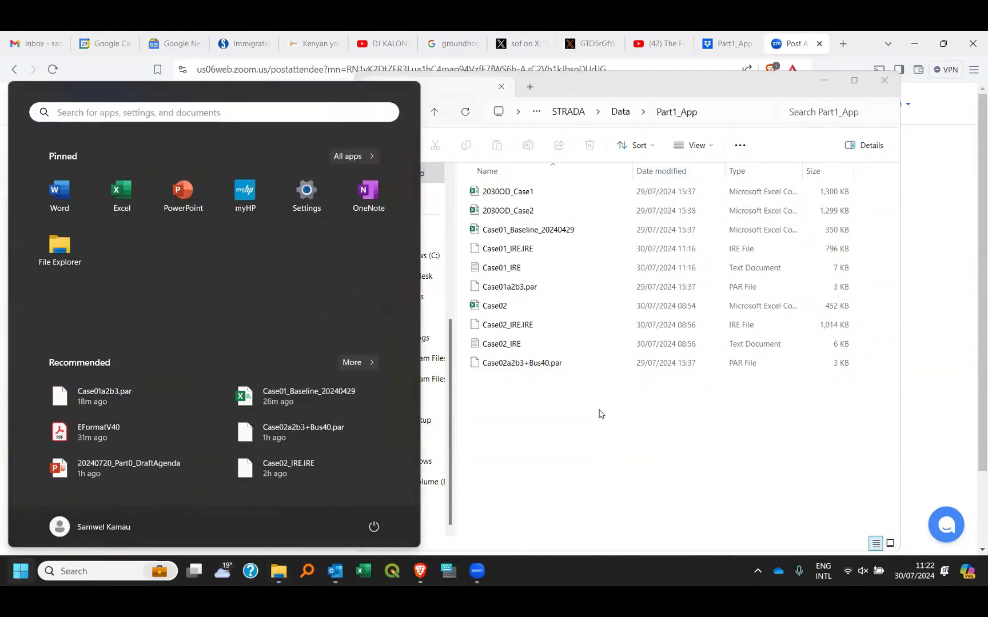
type("high")
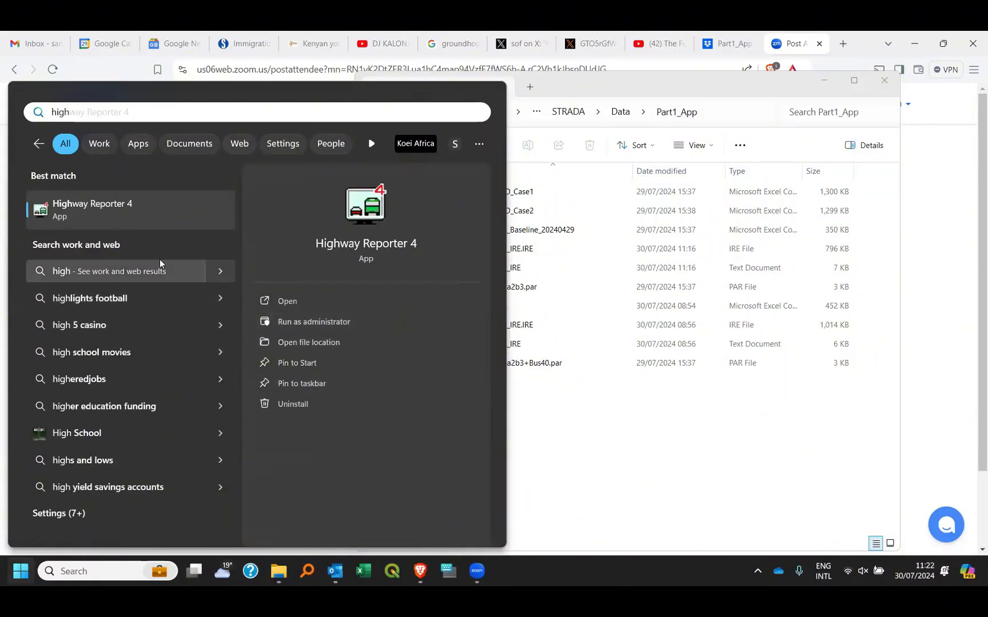
left_click(86, 221)
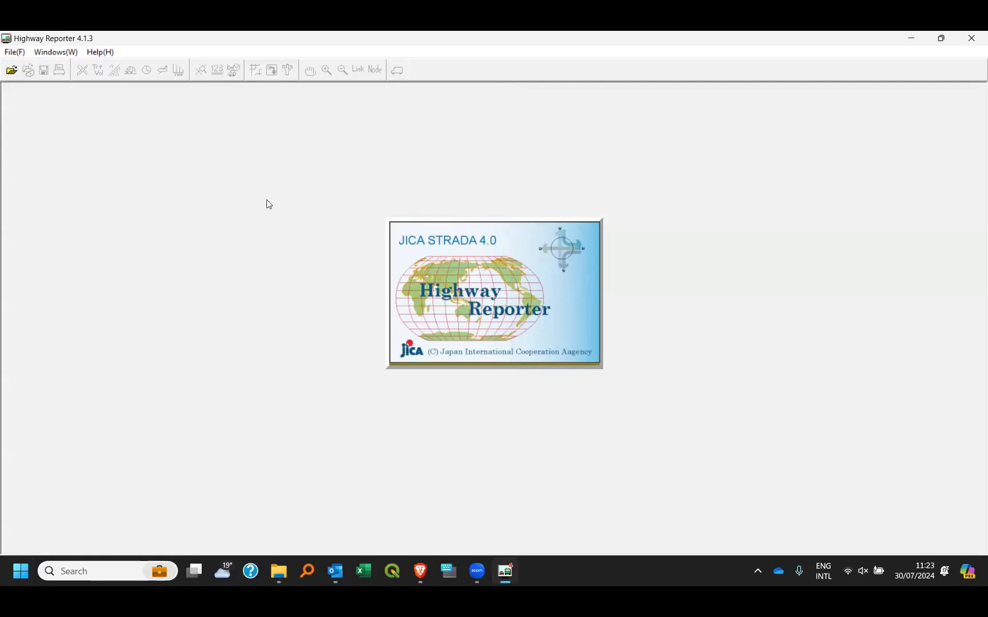
- Open Case01_IRE.IRE from Part1_App as the assignment results for a Link Results analysis and maximize its network window
left_click(12, 71)
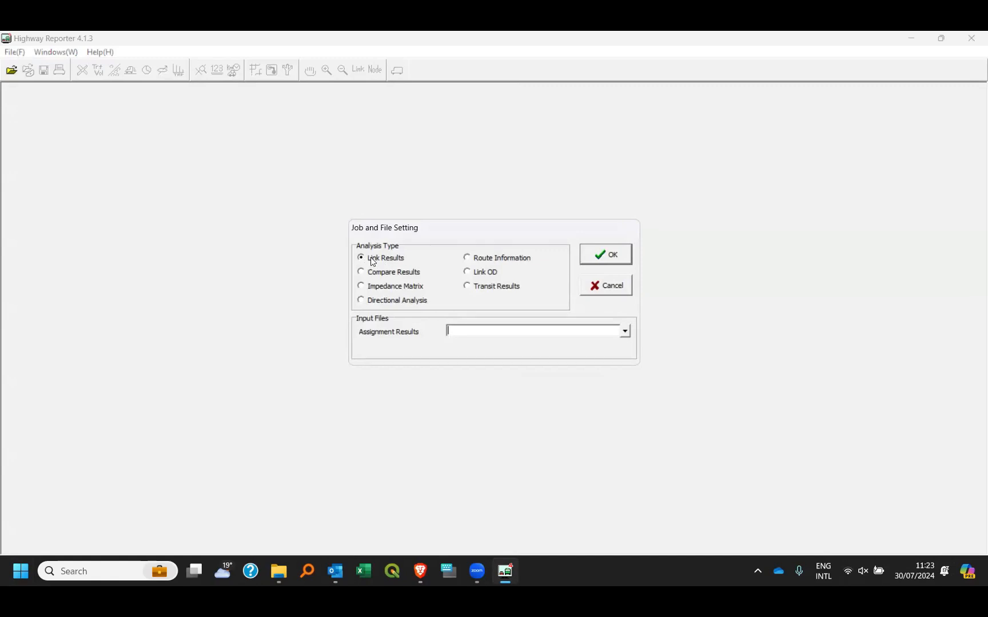
left_click(626, 335)
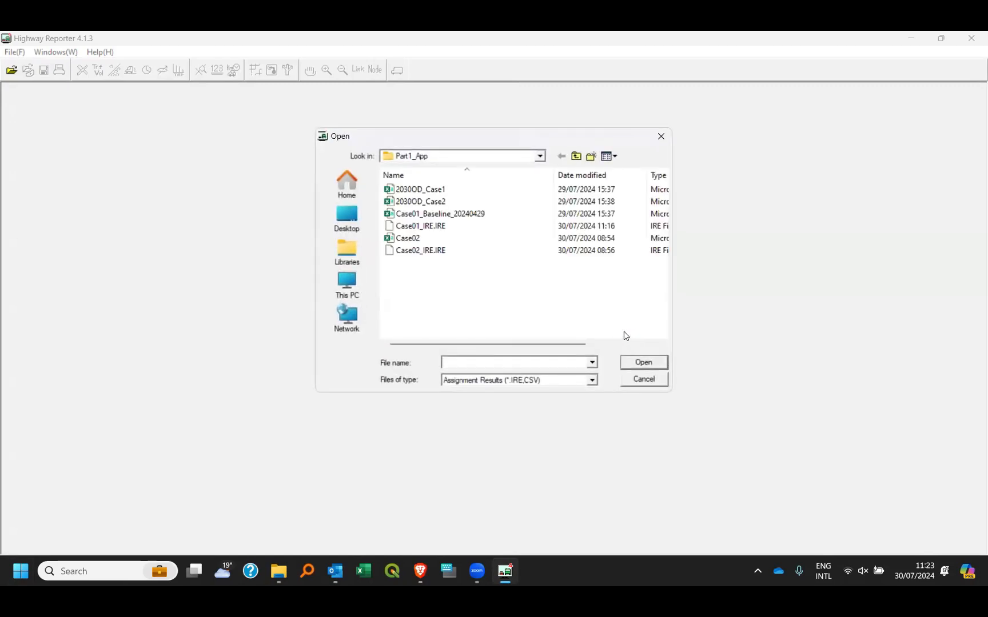
left_click(430, 227)
left_click(639, 366)
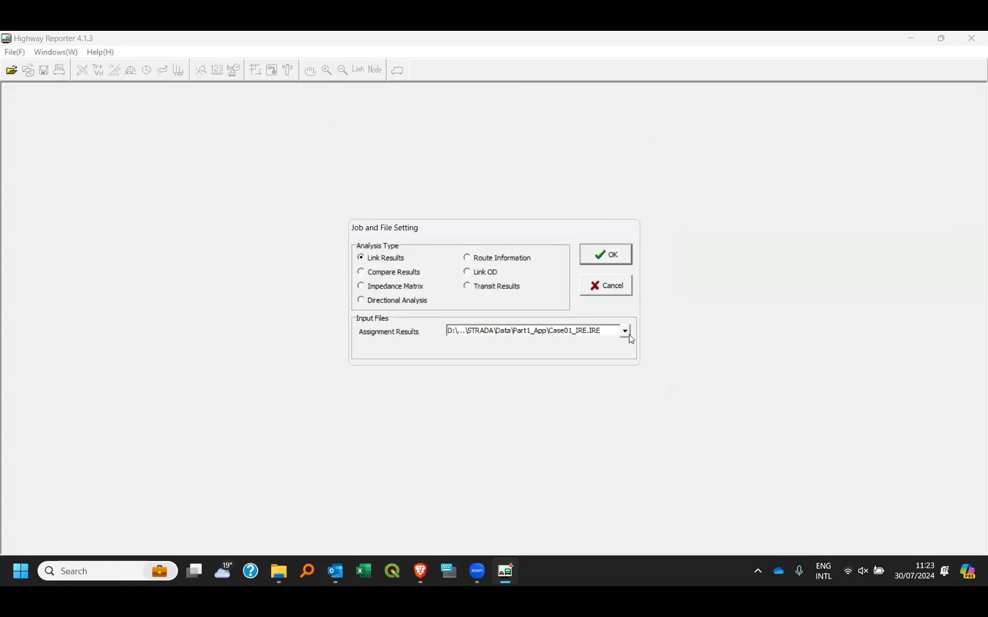
left_click(629, 334)
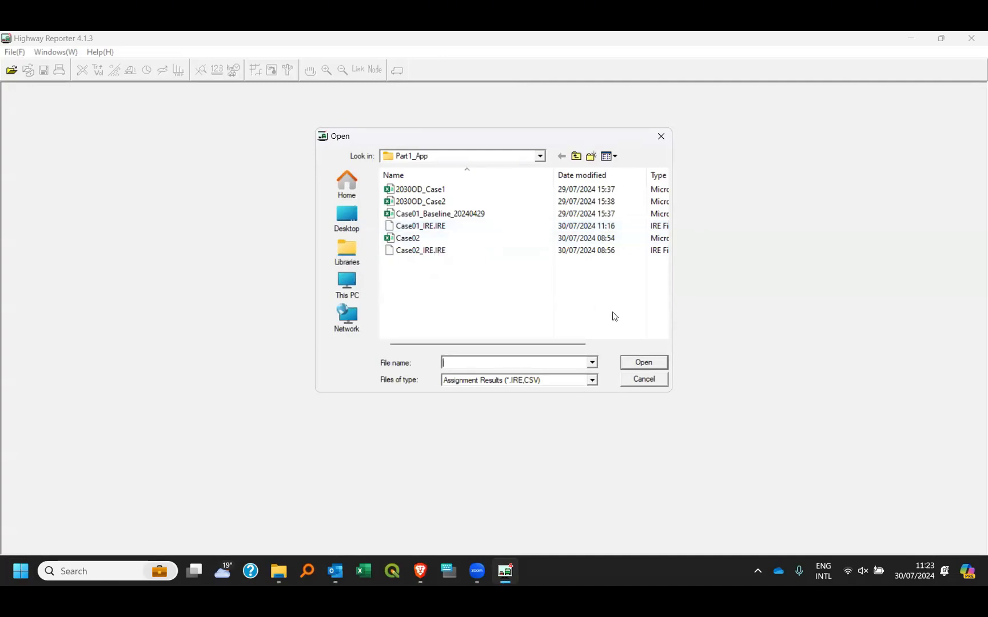
left_click(644, 379)
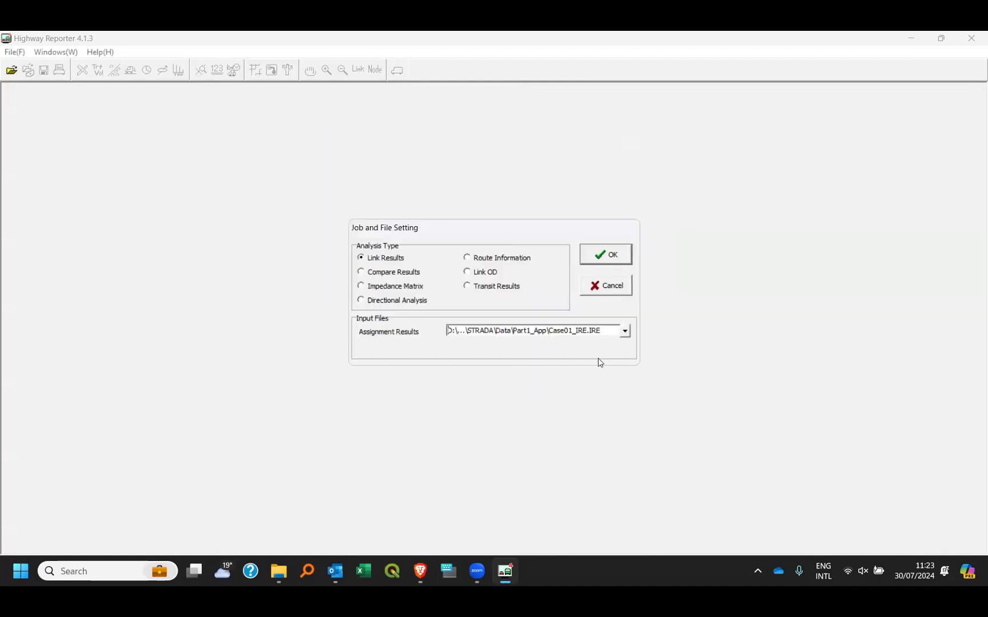
left_click(612, 257)
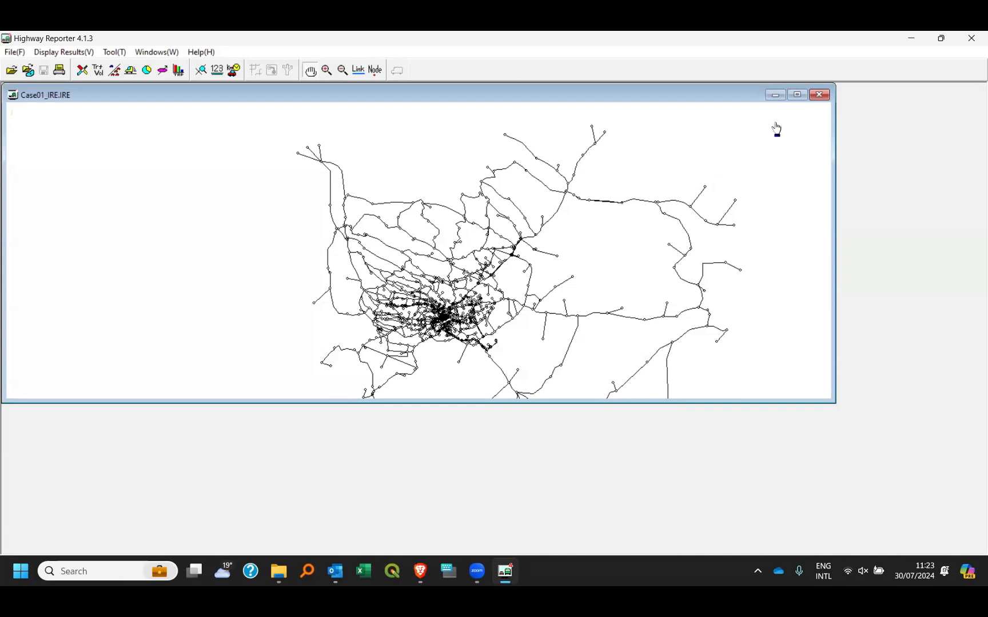
left_click(797, 95)
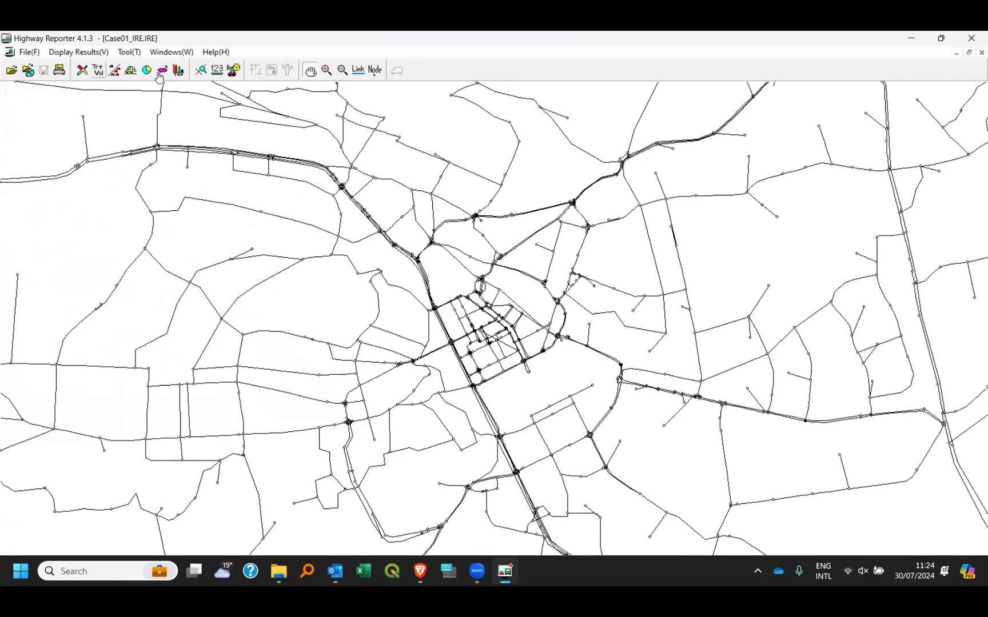
- Inspect the link information of three different links around the city centre, closing each report after reading it
left_click(199, 74)
left_click(656, 206)
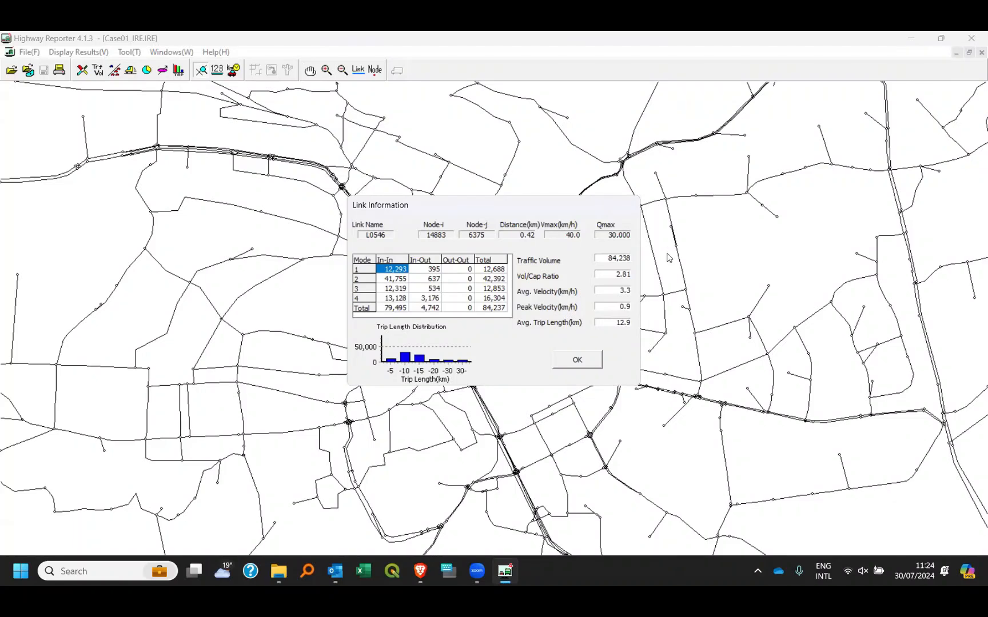
left_click(576, 361)
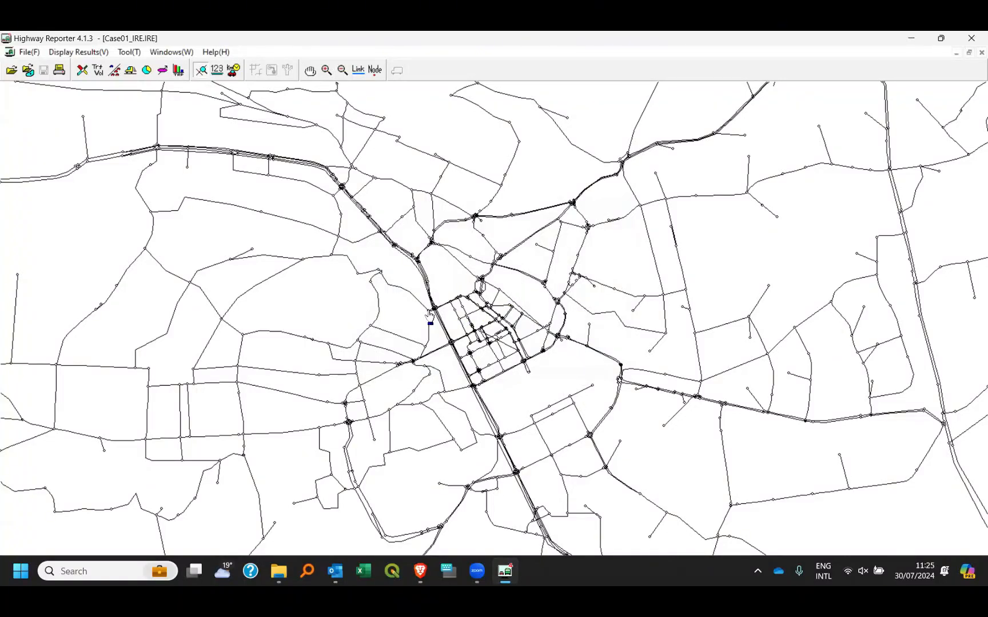
left_click(394, 339)
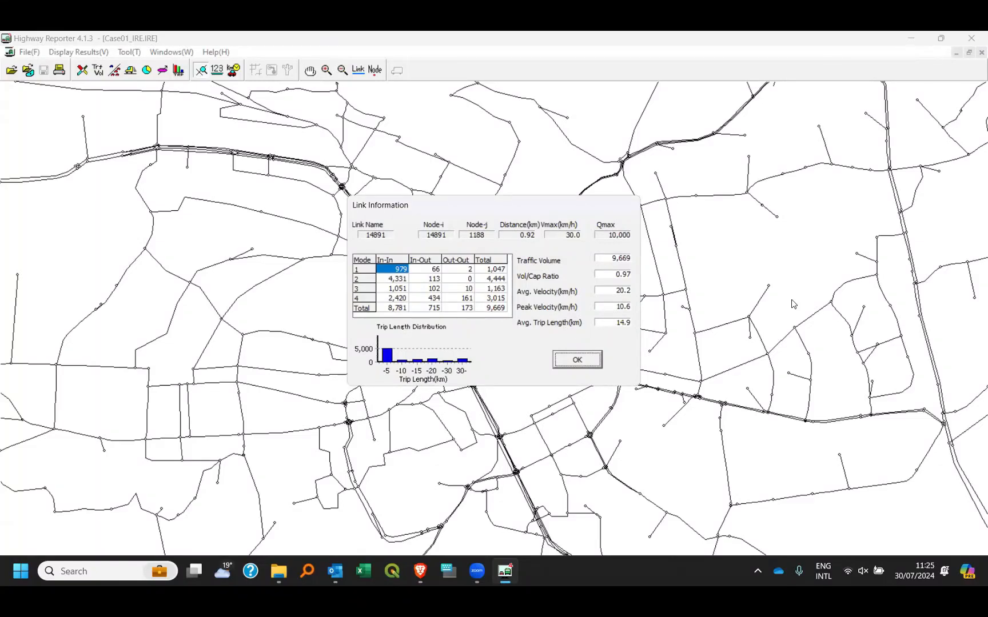
left_click(575, 360)
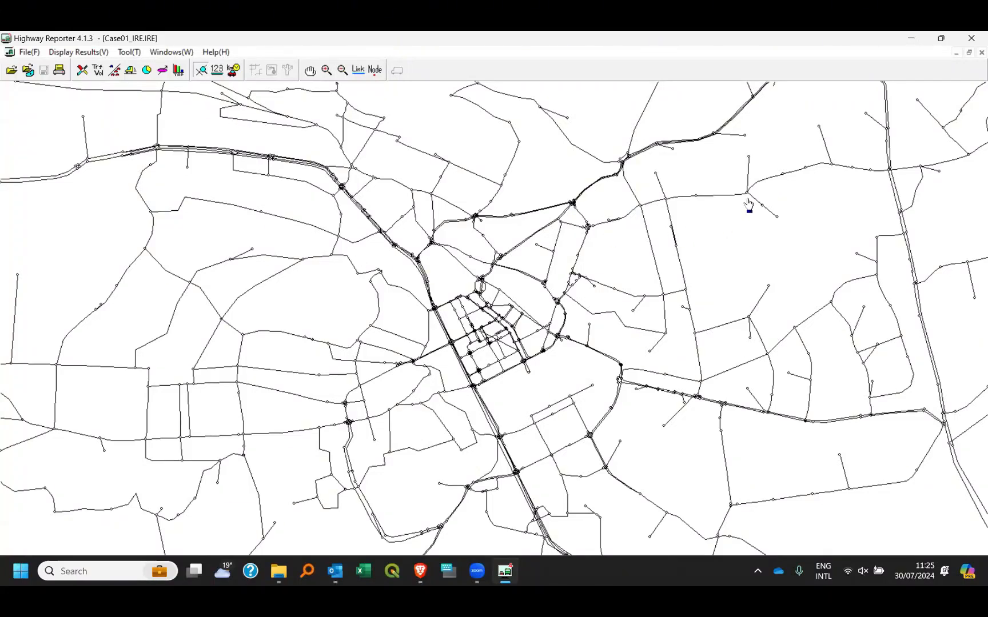
left_click(712, 197)
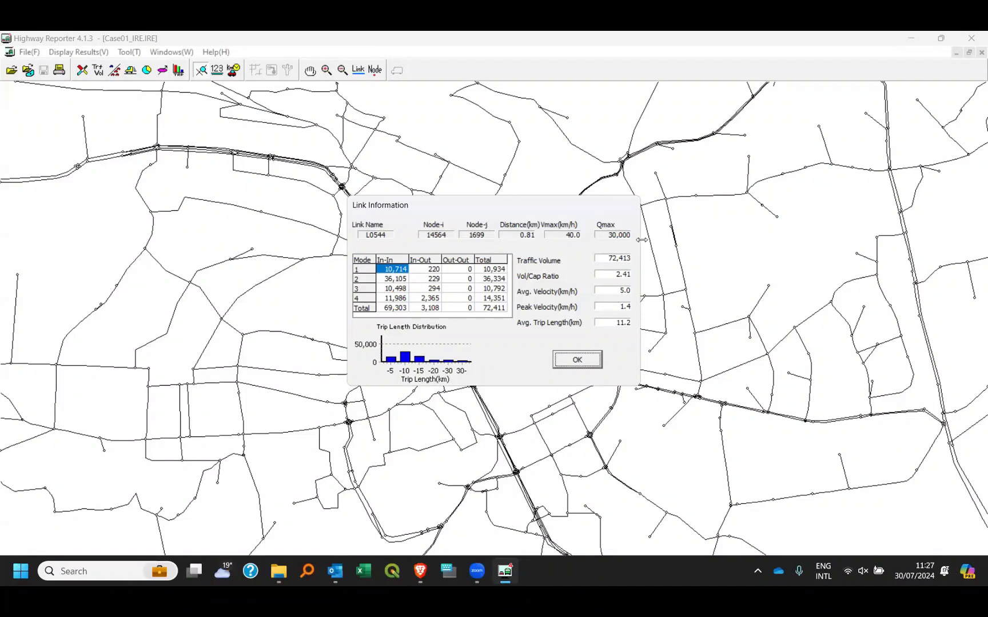
left_click(591, 365)
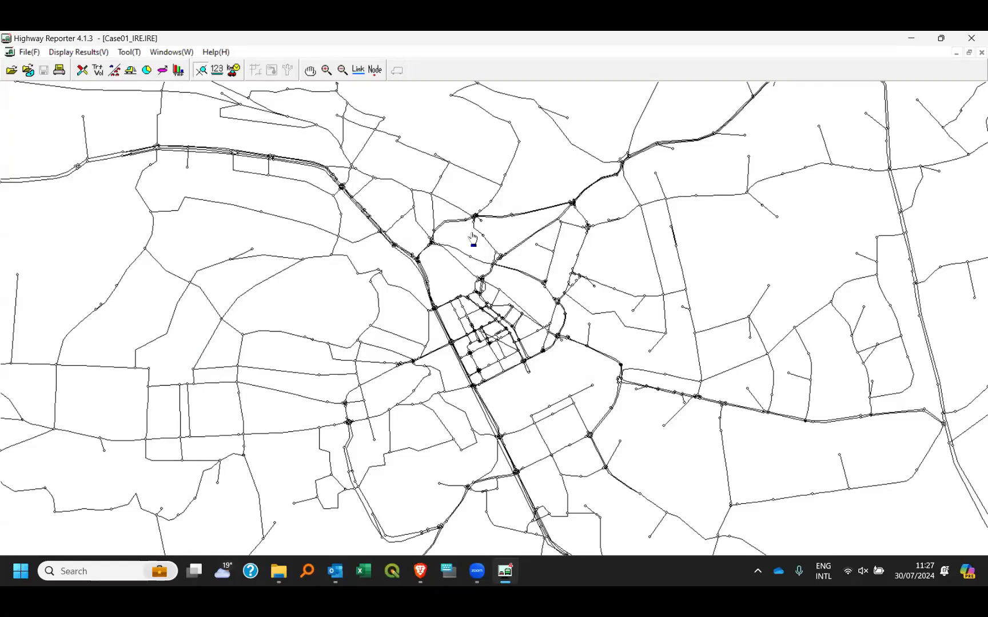
- Display the traffic flow for modes 1 to 4 in PCU, with rank limits 1.00, 1.20 and 1.50 and automatic line width
scroll(465, 268, "down", 2)
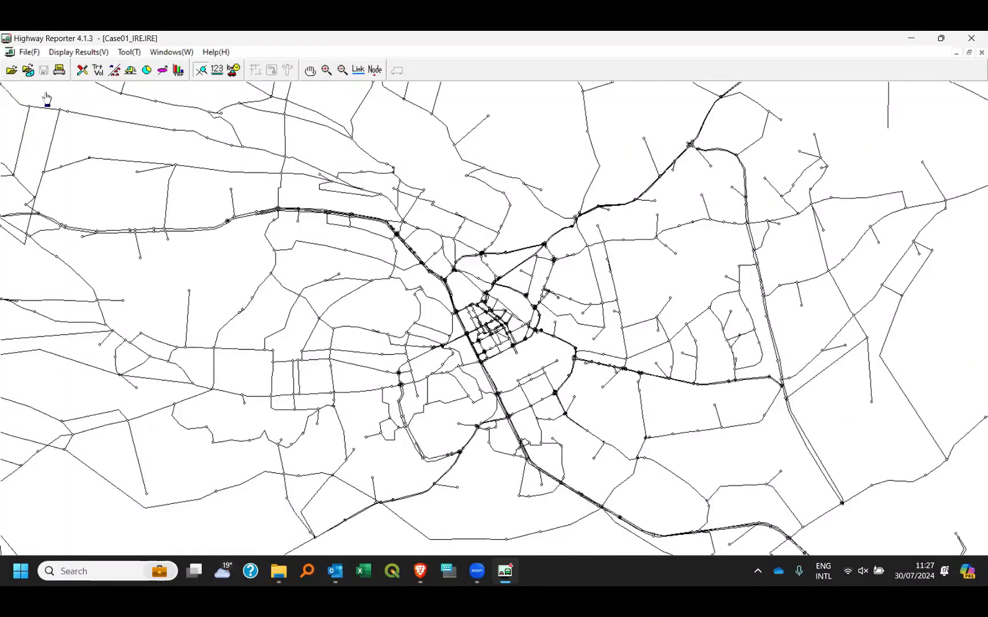
left_click(83, 73)
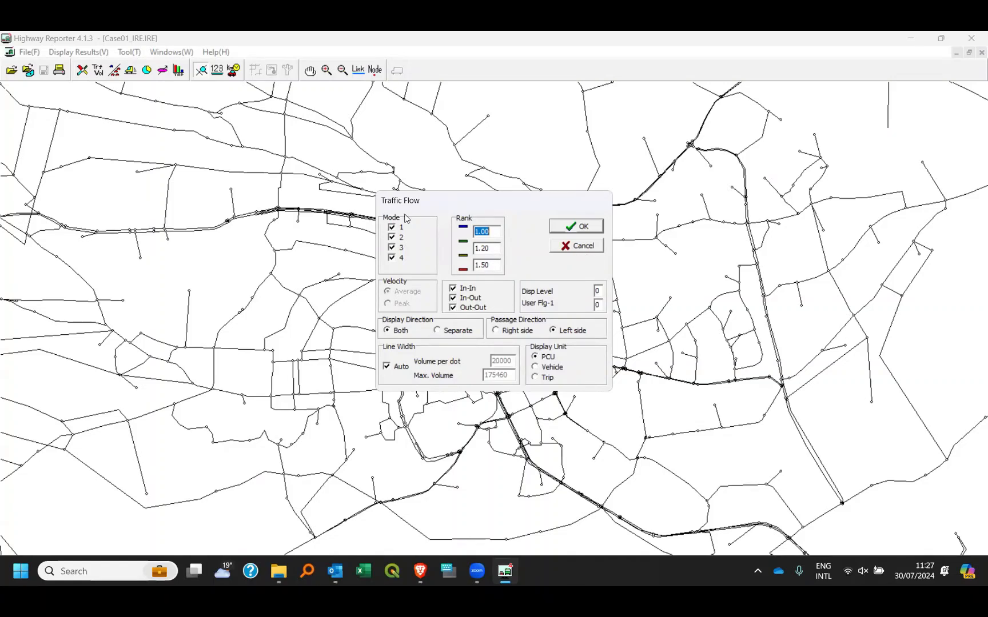
left_click(580, 250)
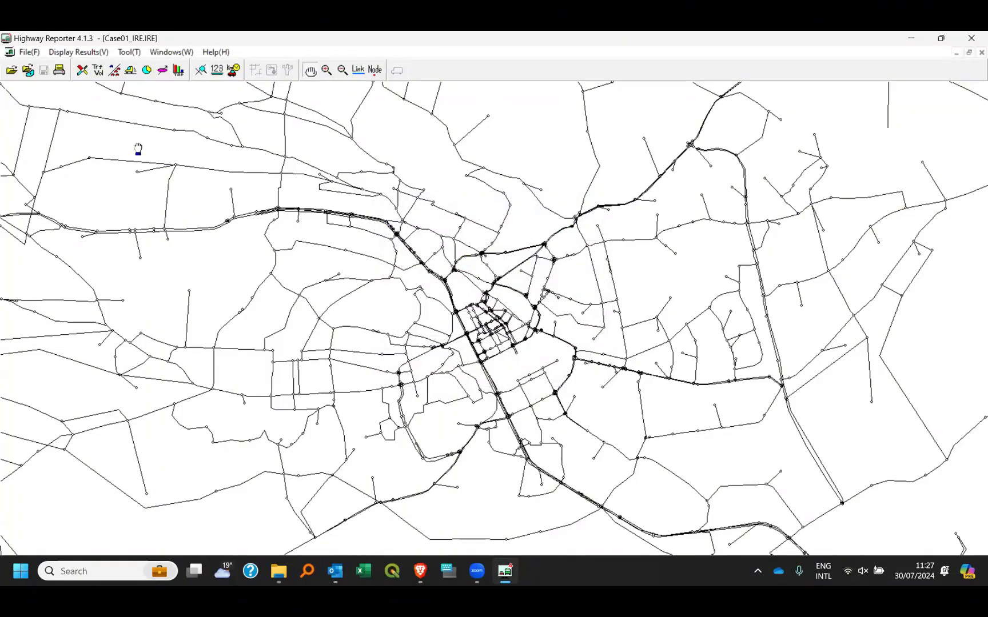
left_click(83, 70)
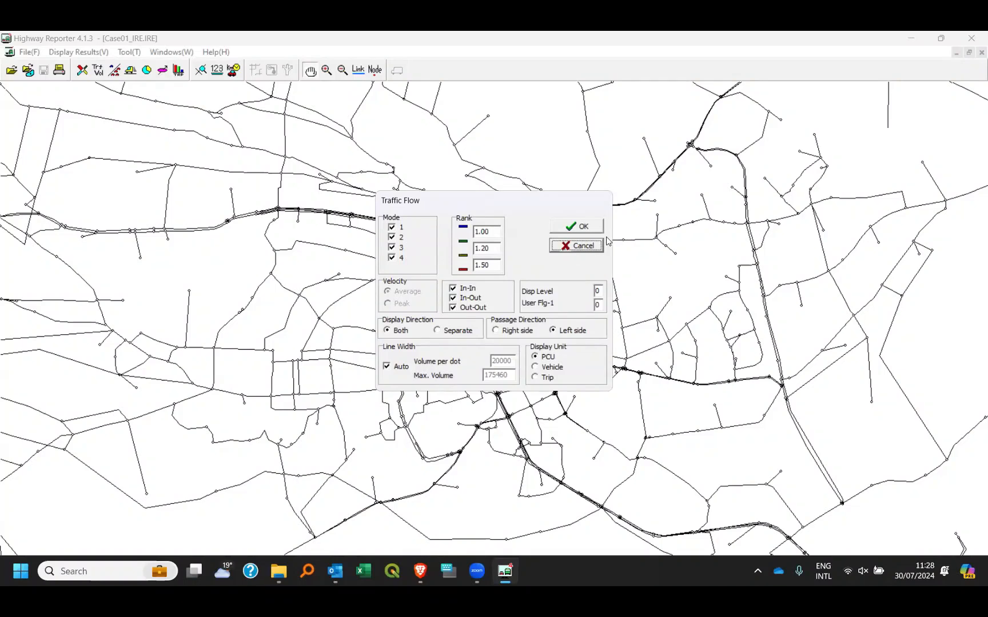
left_click(570, 227)
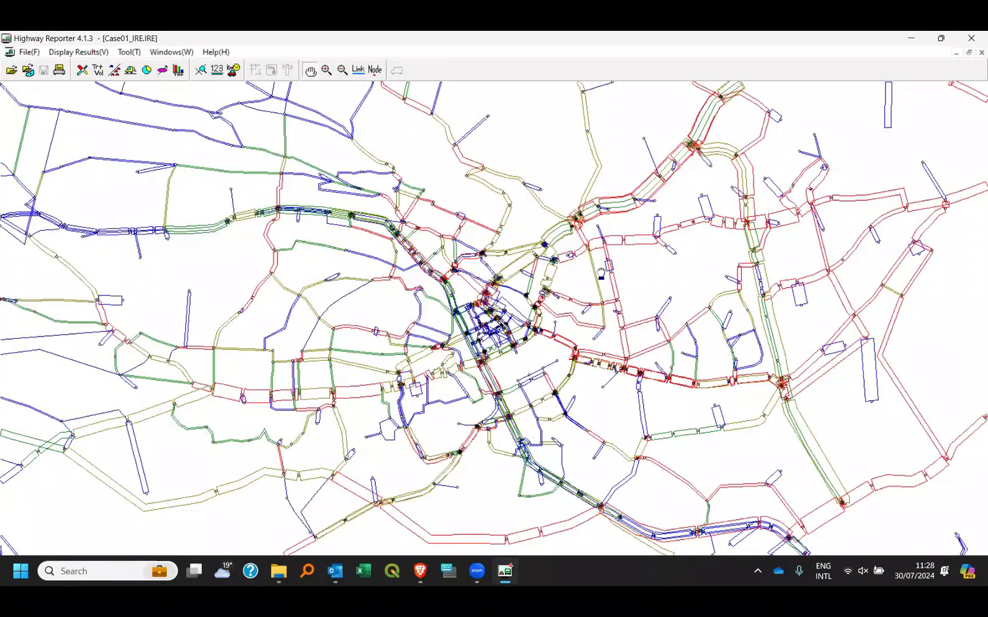
- Enable on-screen line fill for the traffic flow bands and turn off the display of no-evaluation links
scroll(600, 273, "up", 2)
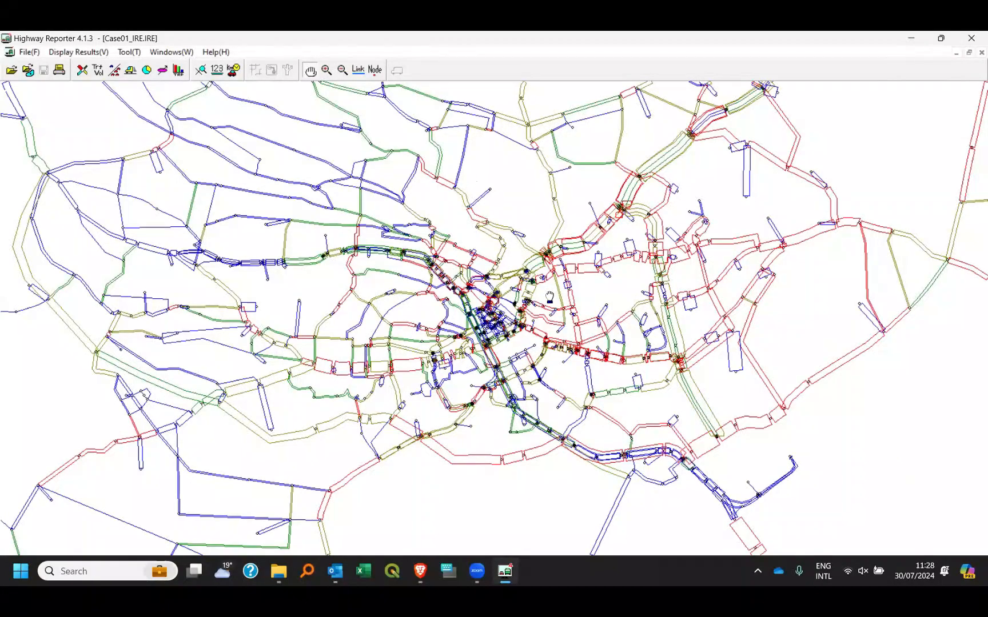
left_click(131, 53)
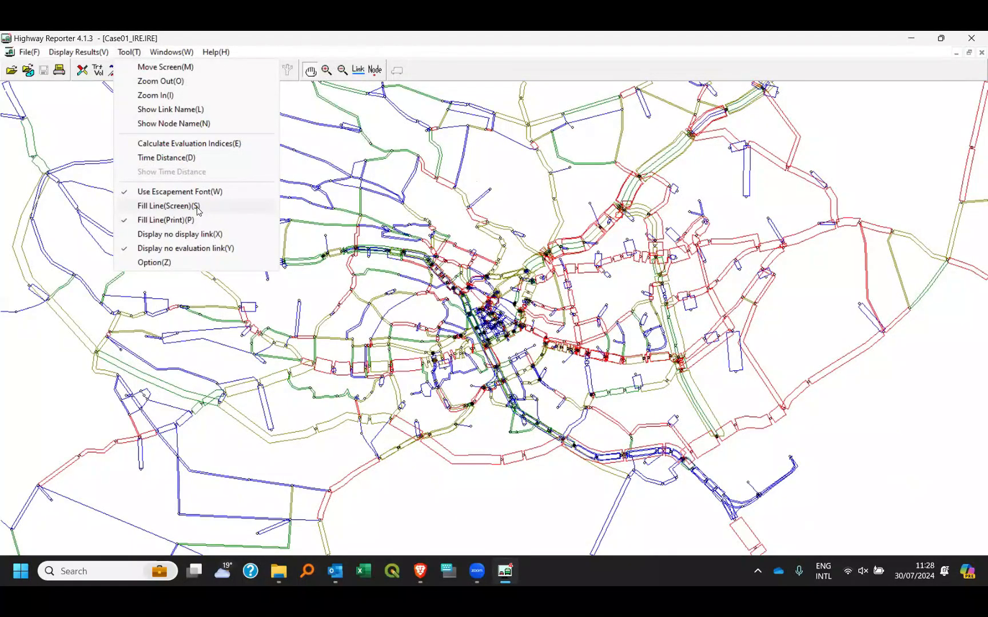
left_click(197, 209)
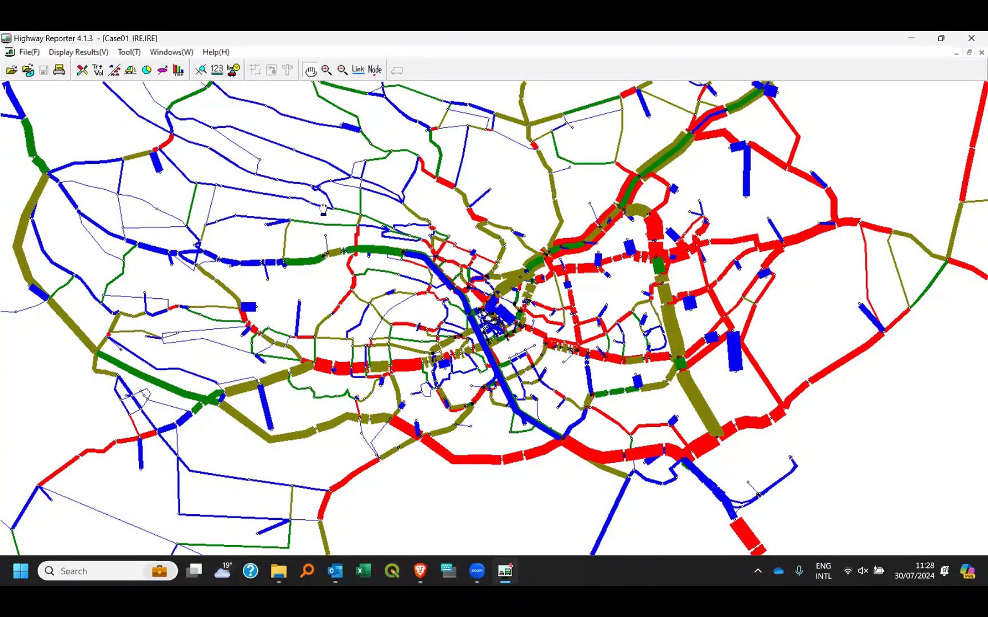
left_click(129, 54)
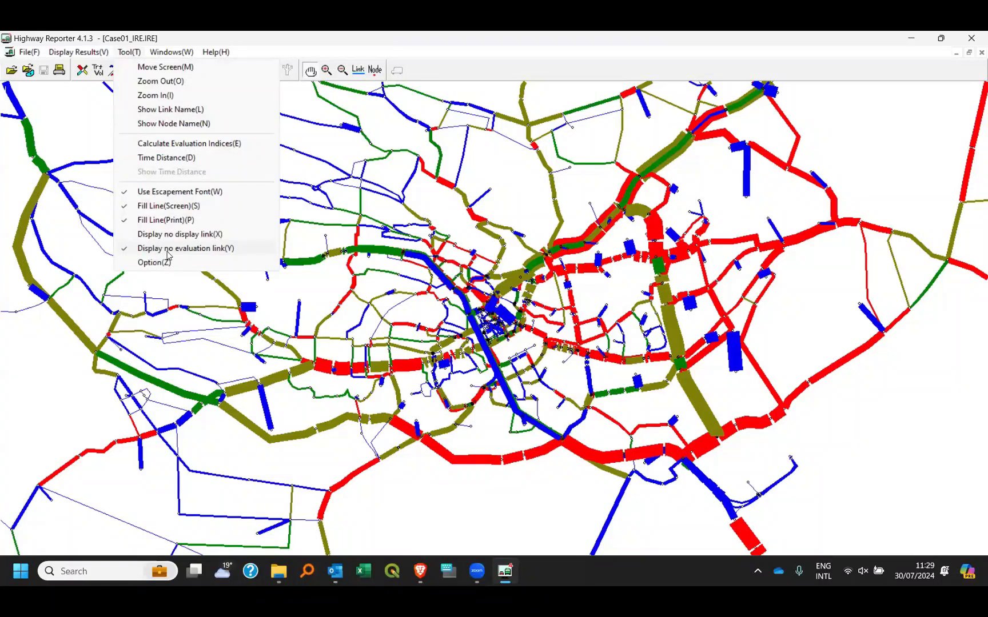
left_click(189, 250)
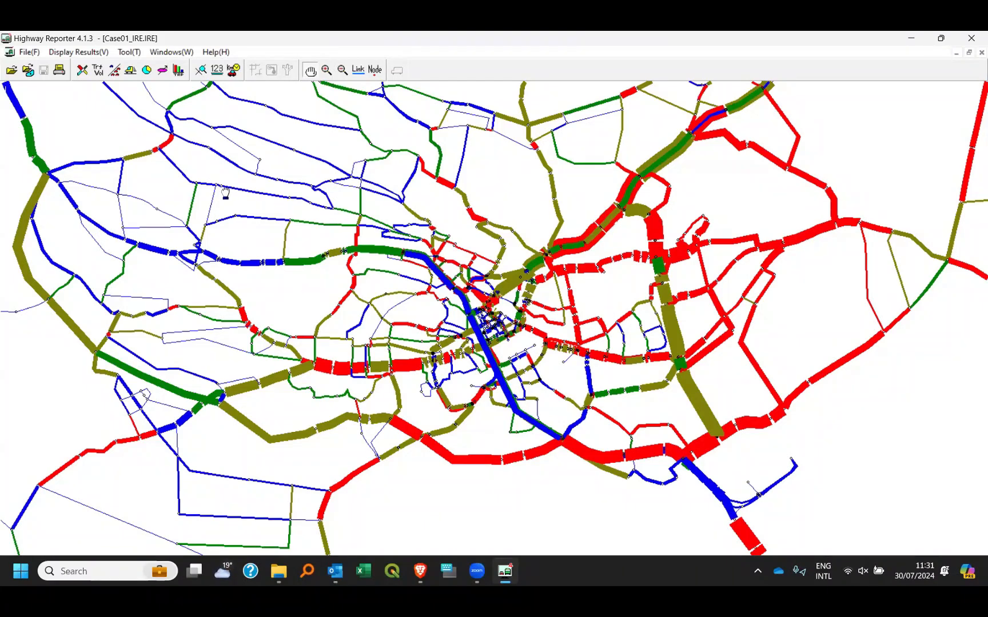
- Calculate the Case01 evaluation indices for all four modes at average velocity, review them, and close the dialog
left_click(126, 52)
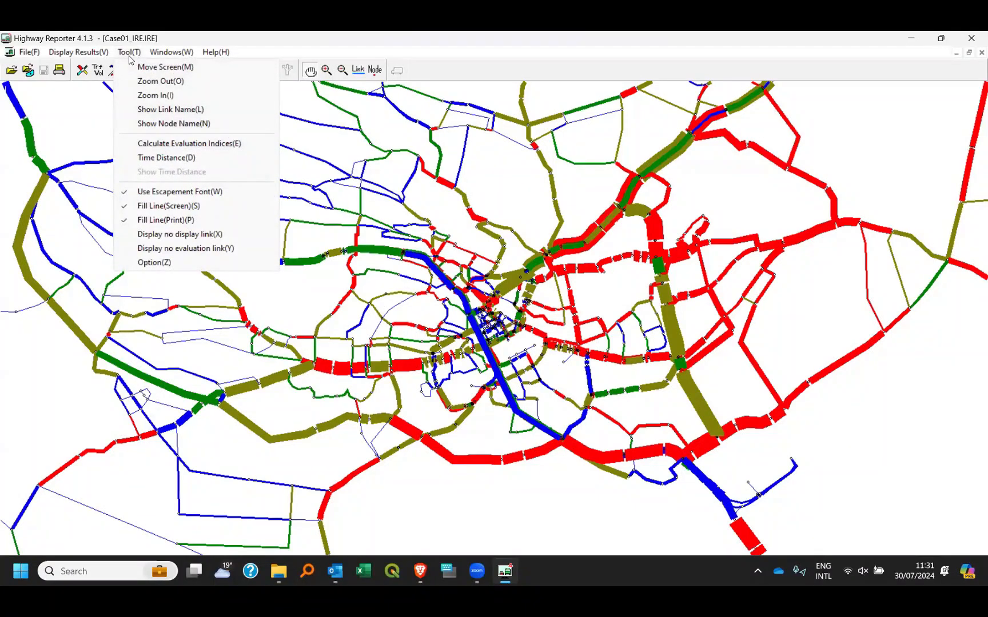
left_click(130, 54)
left_click(129, 53)
left_click(189, 145)
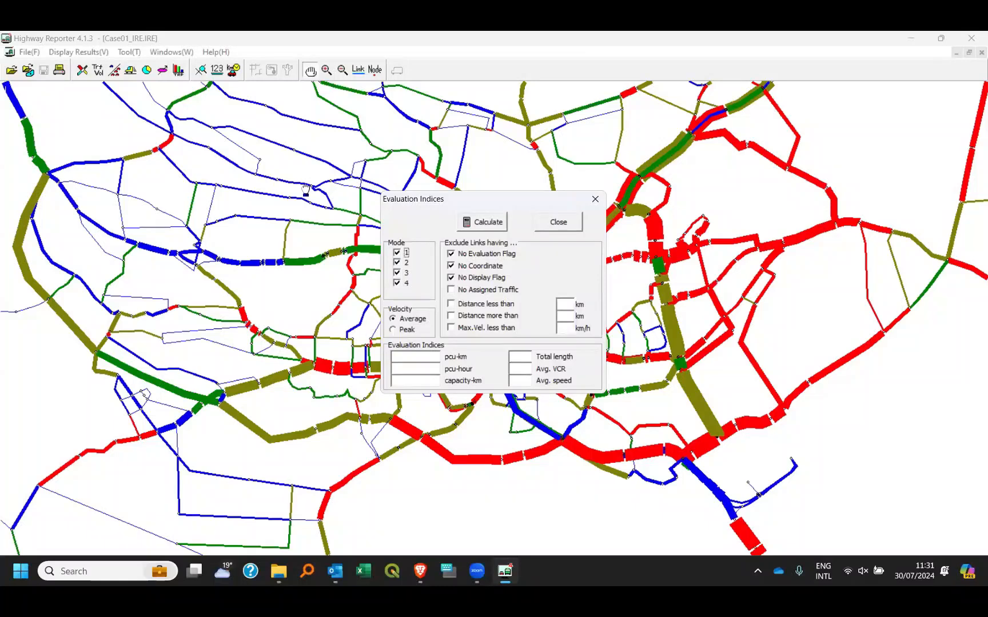
left_click(488, 223)
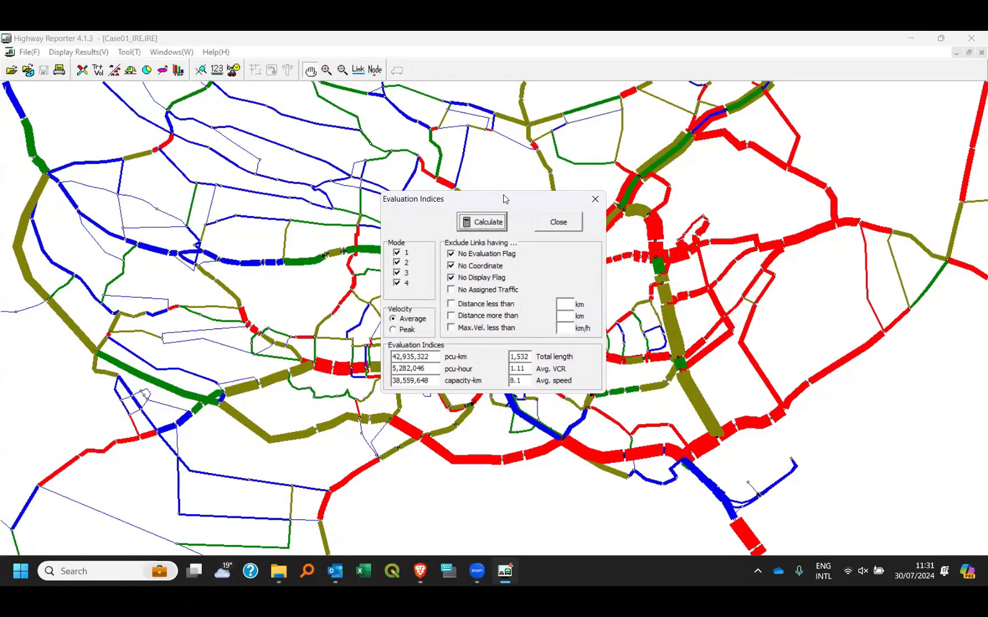
left_click_drag(505, 198, 506, 165)
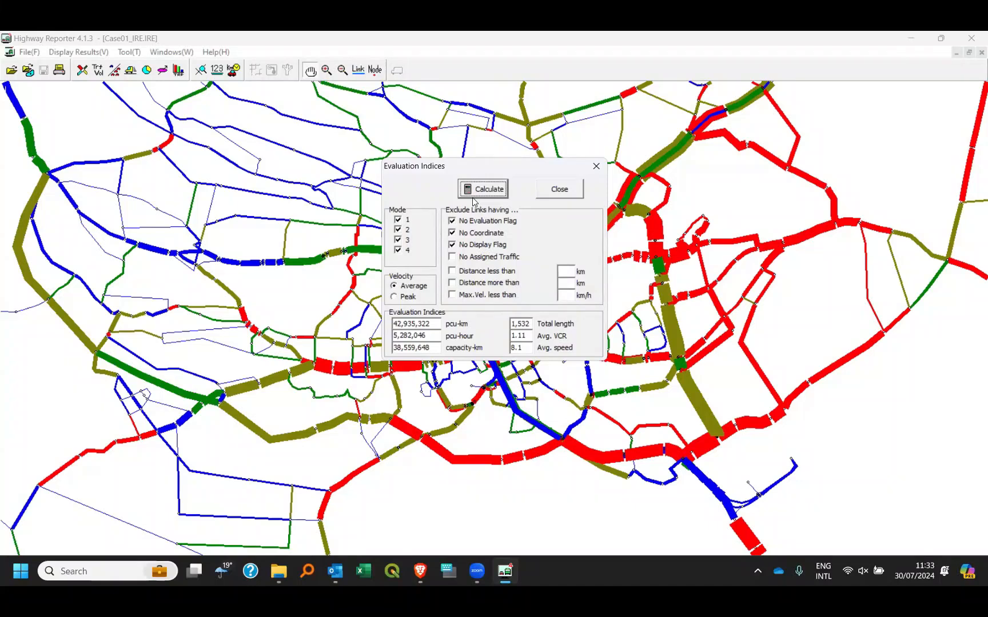
key("Escape")
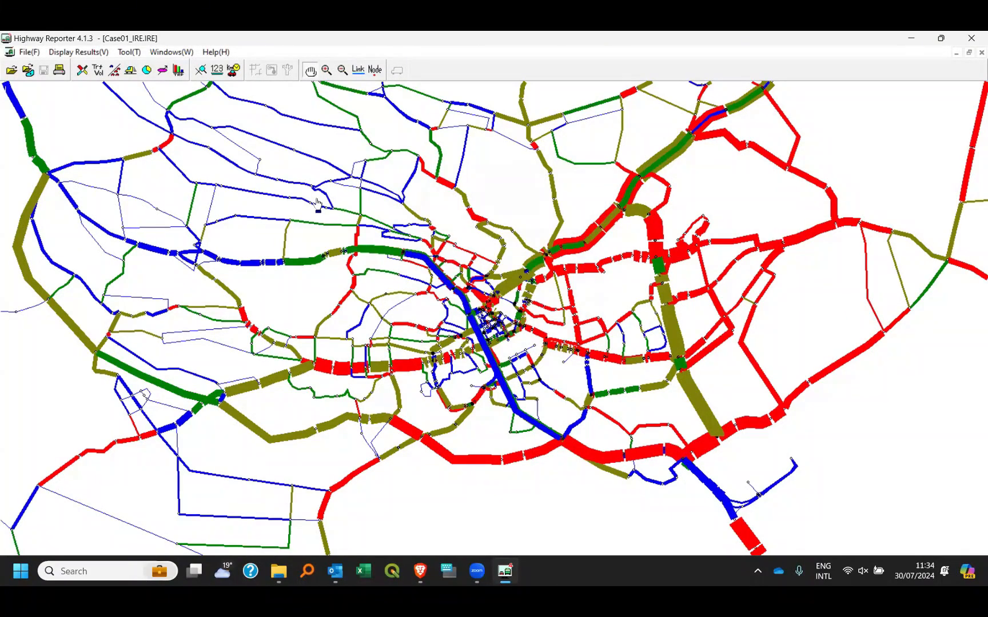
- Load the Case02_IRE.IRE assignment results for a Link Results analysis
left_click(24, 71)
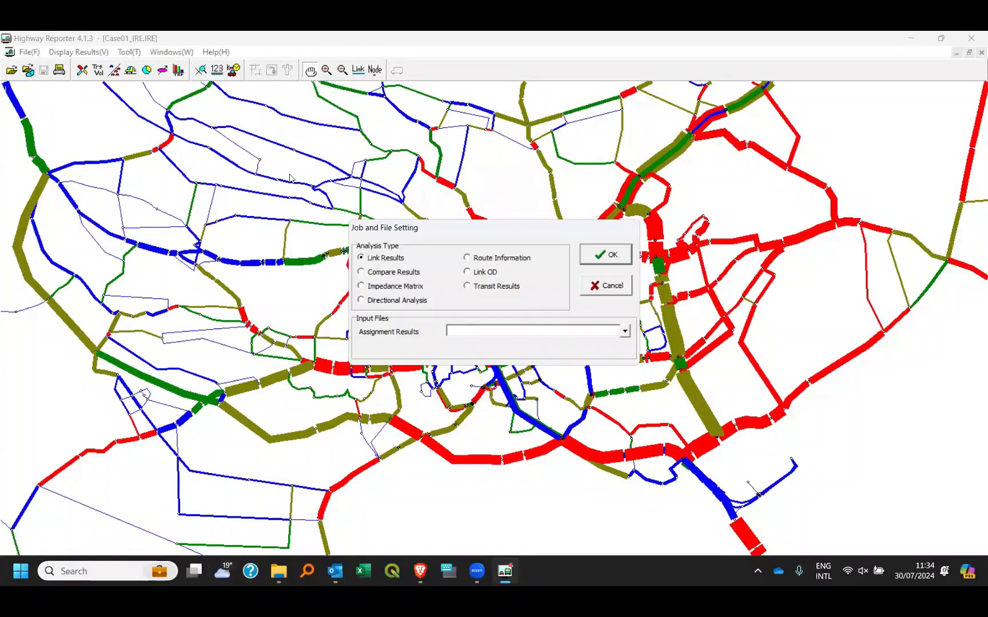
left_click(625, 331)
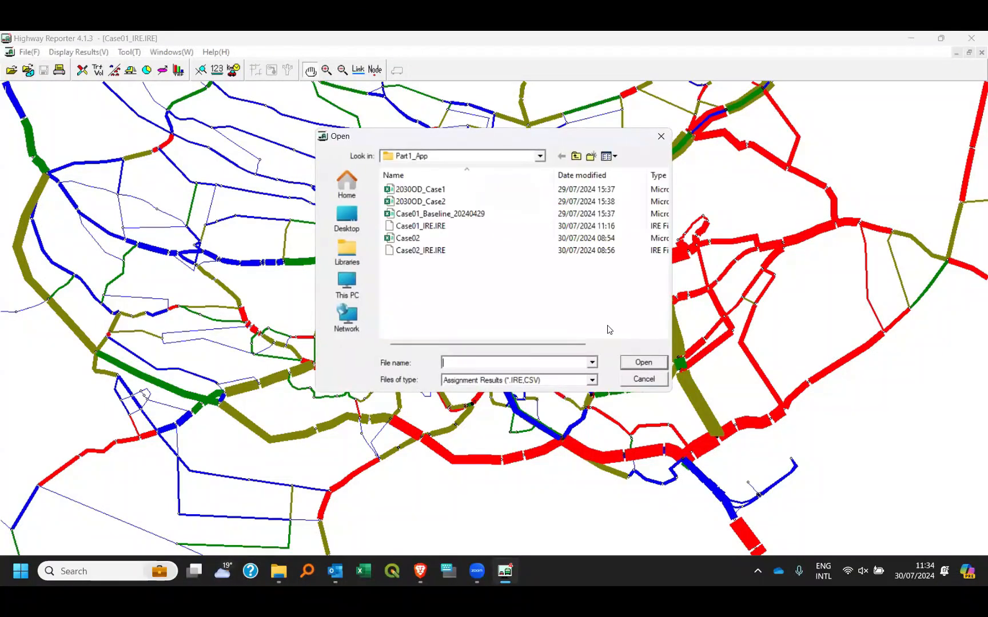
left_click(420, 250)
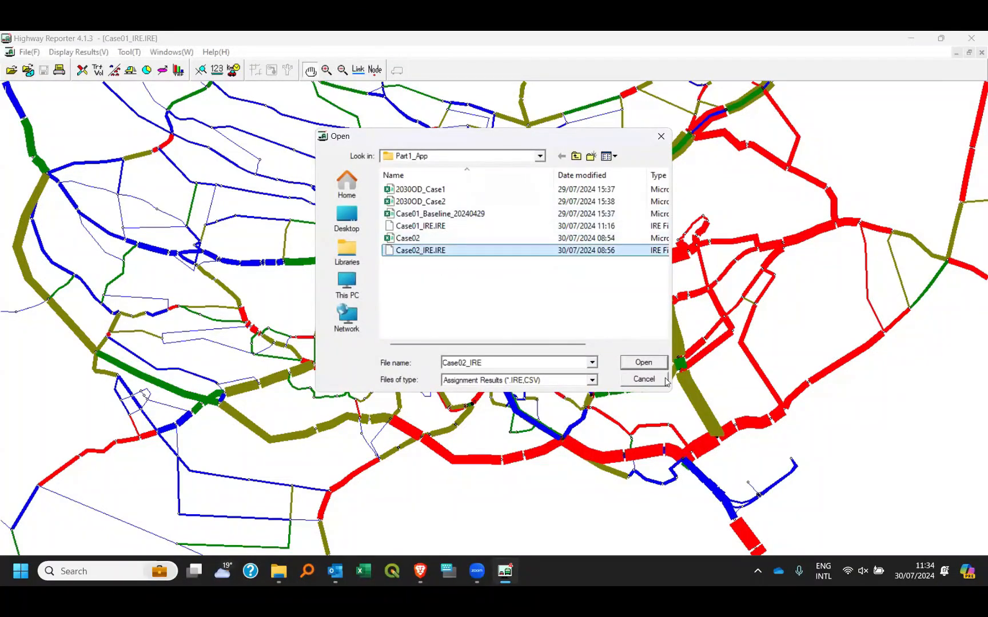
left_click(651, 367)
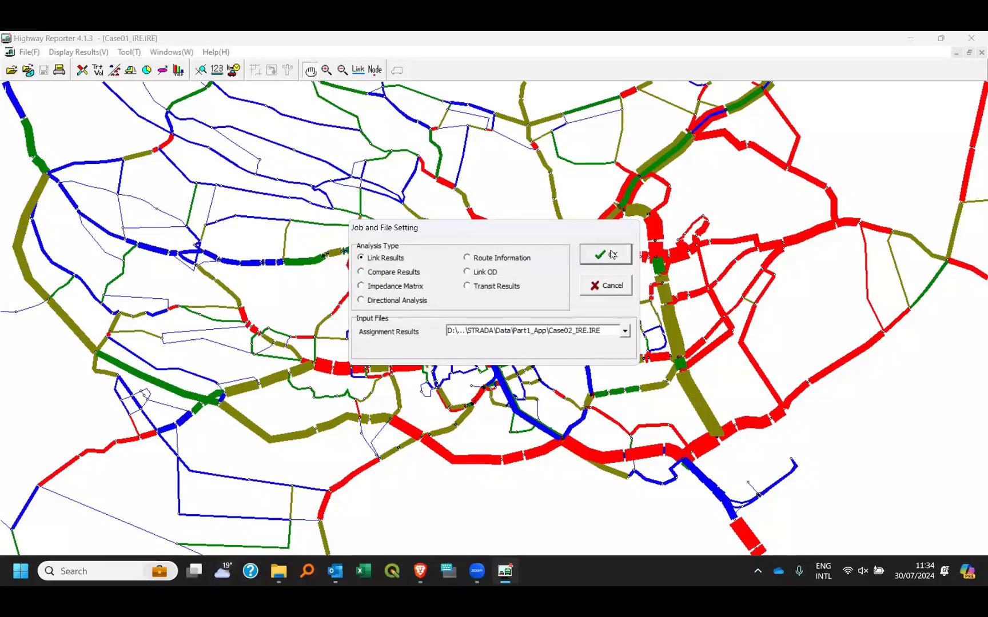
left_click(608, 257)
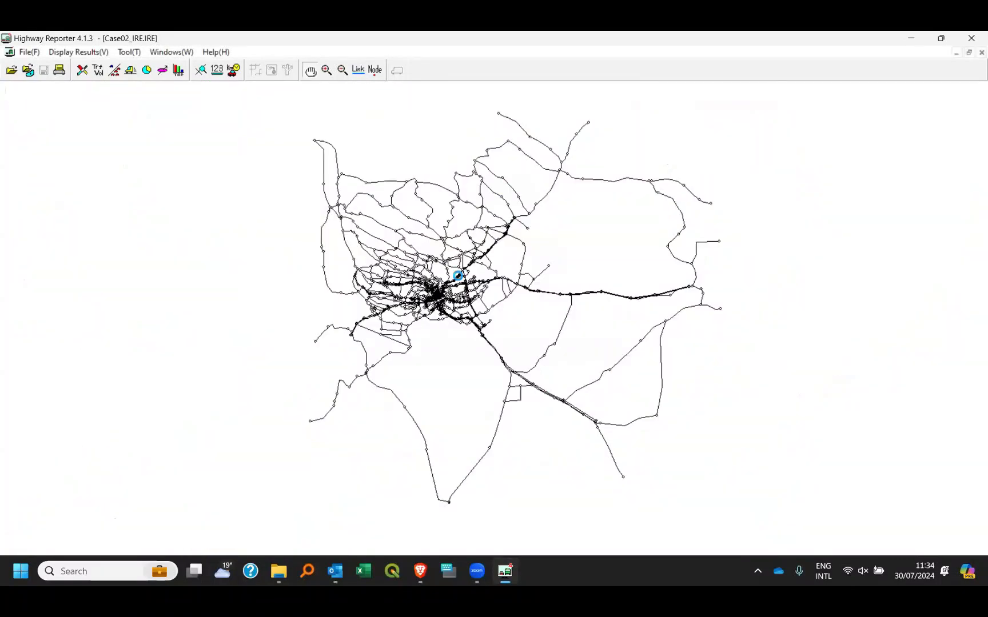
- Display the Case02 traffic flow for modes 1 to 4 in PCU, with rank limits 1.00, 1.20 and 1.50 and automatic line width
scroll(458, 276, "up", 3)
left_click_drag(335, 225, 428, 270)
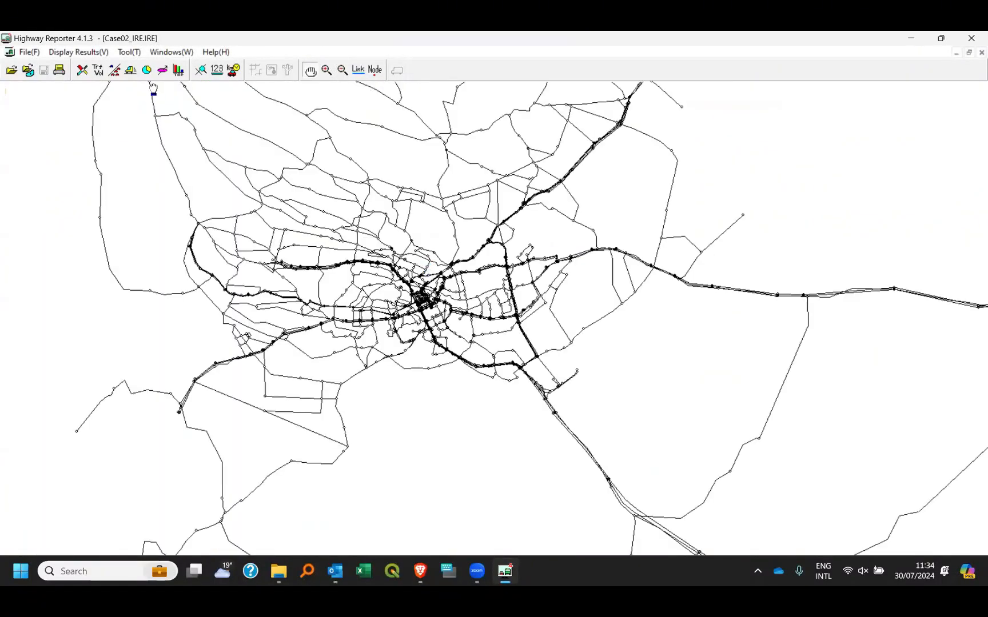
left_click(82, 70)
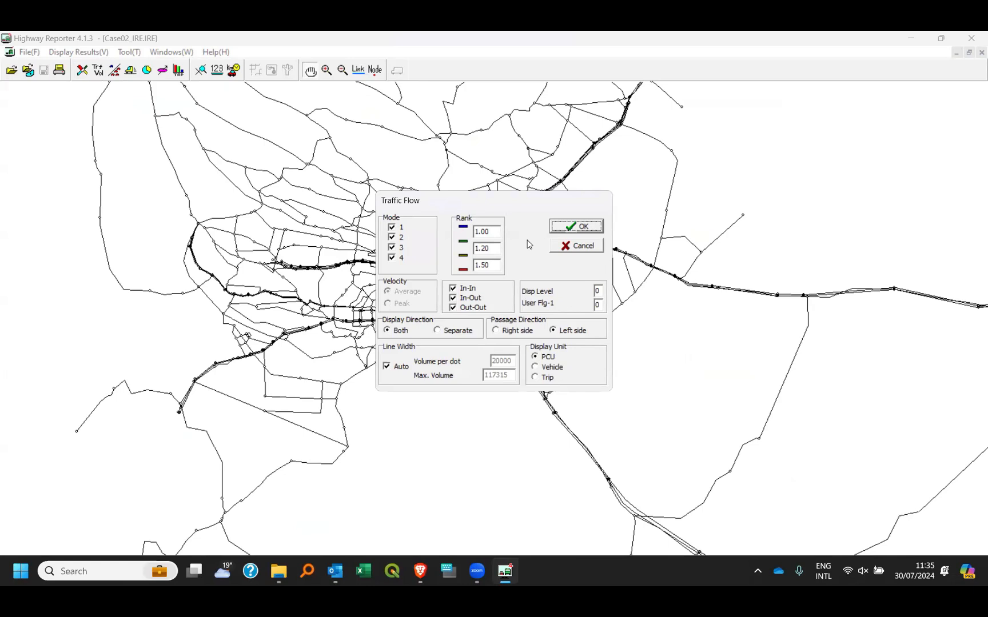
left_click(576, 226)
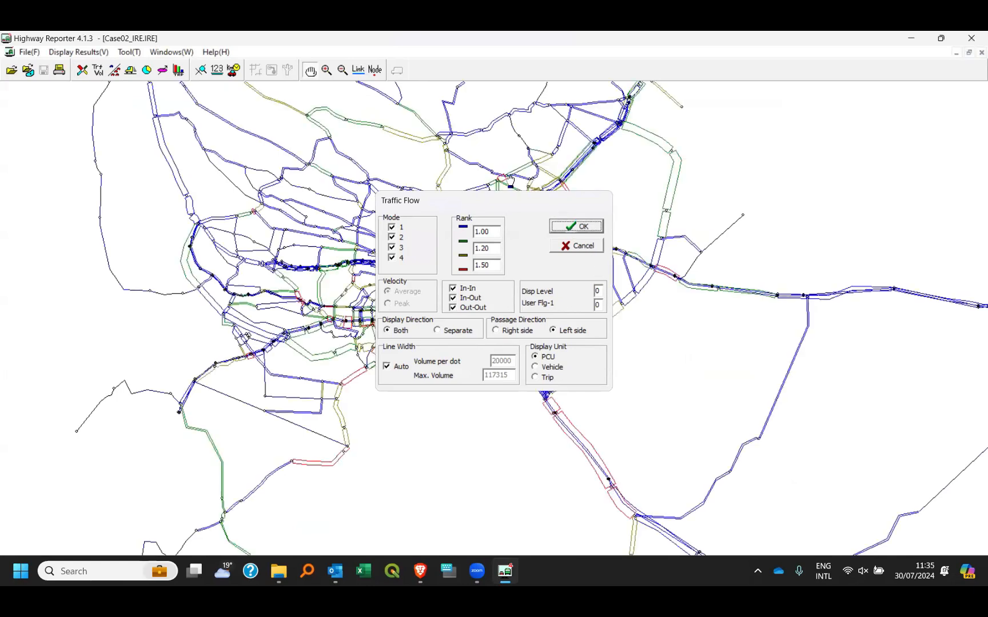
- Enable on-screen line fill for the Case02 traffic flow bands
left_click(129, 52)
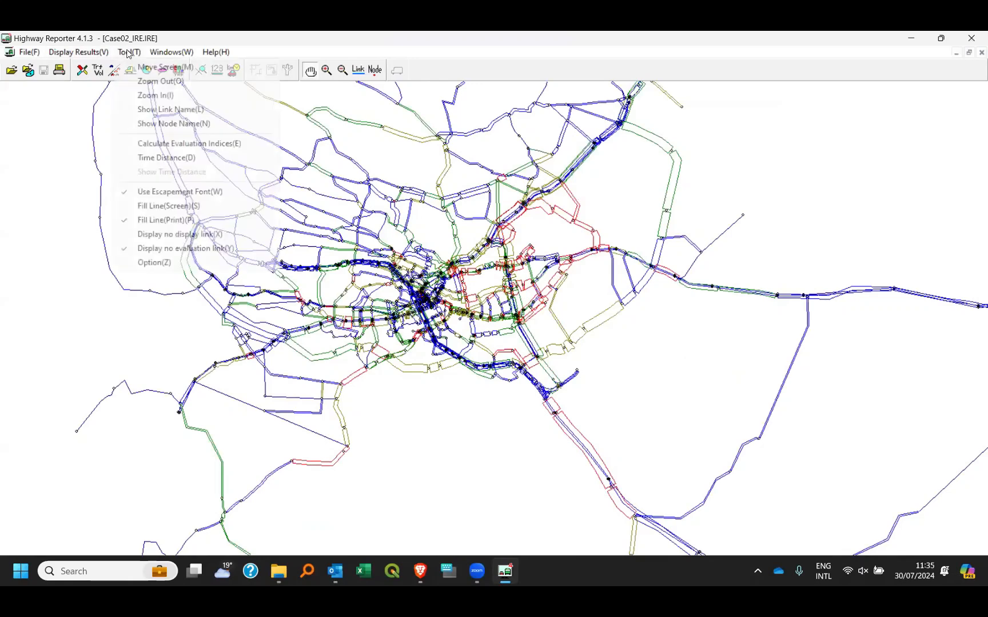
mouse_move(171, 52)
left_click(128, 52)
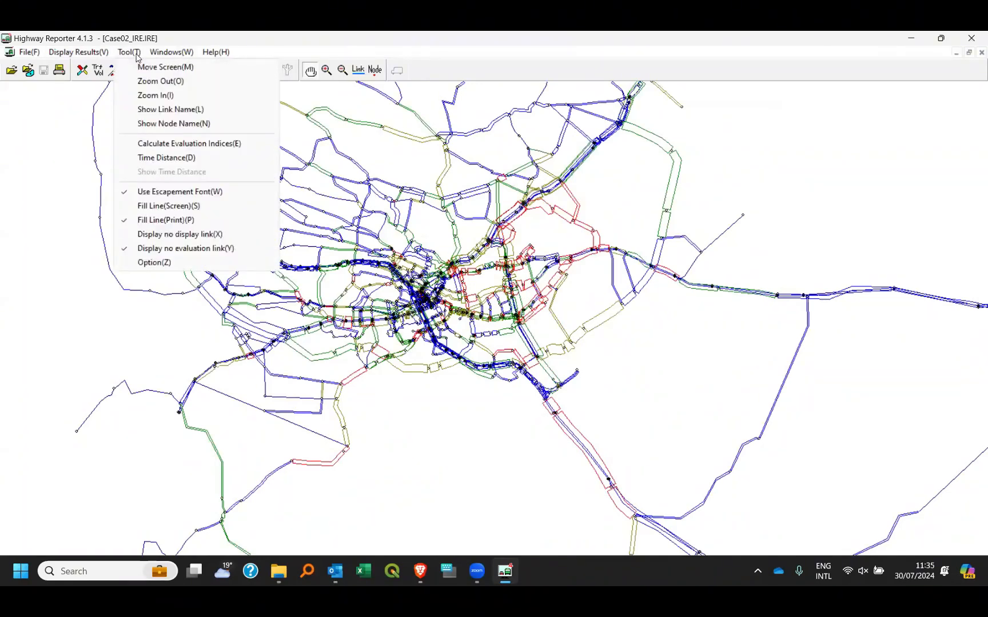
left_click(164, 206)
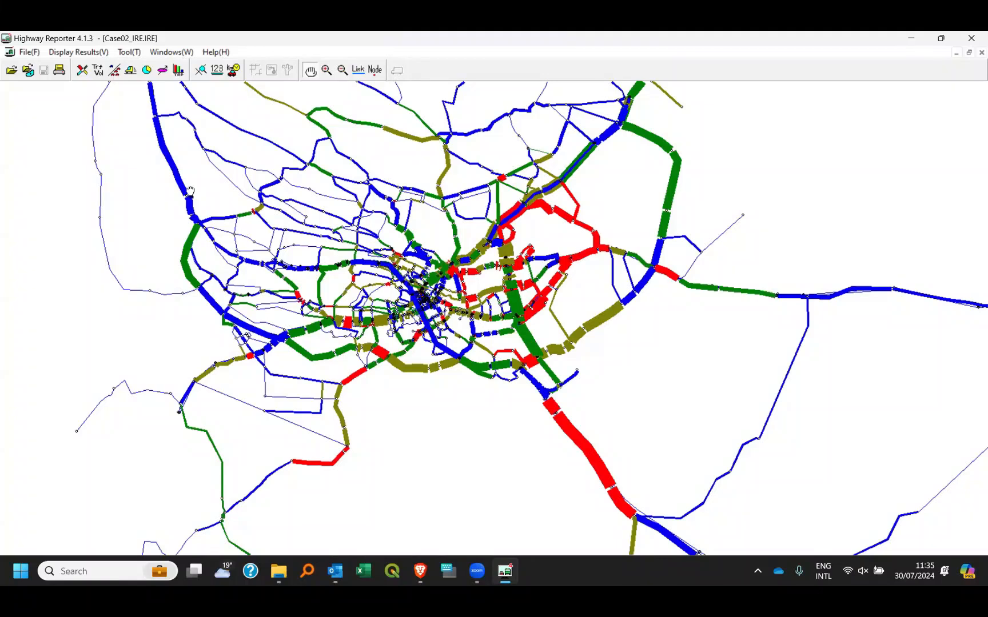
- Restrict the traffic flow display to links with display level 1
left_click(97, 70)
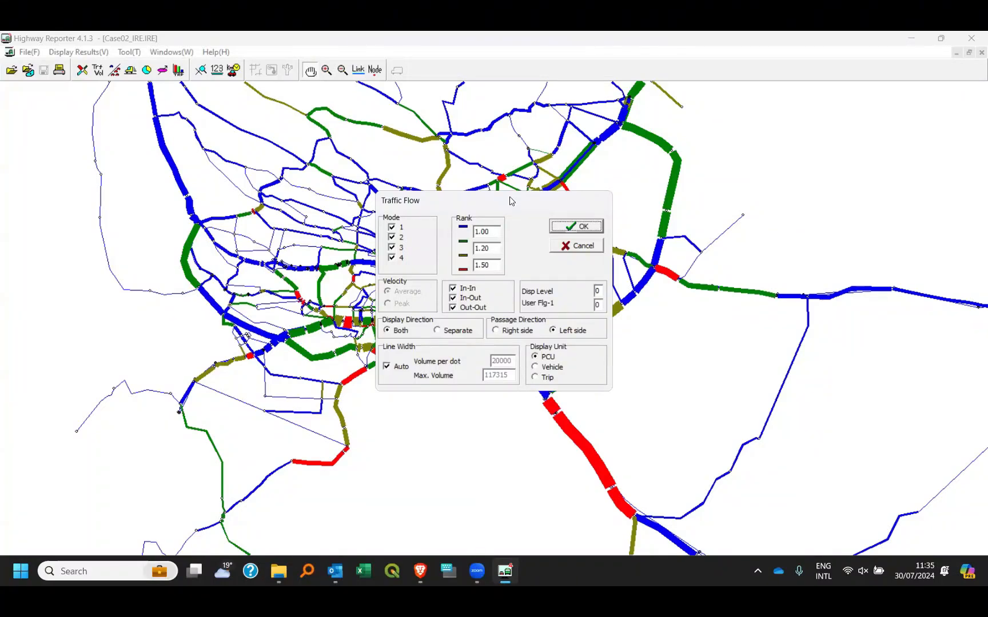
double_click(598, 291)
type("1")
left_click(588, 228)
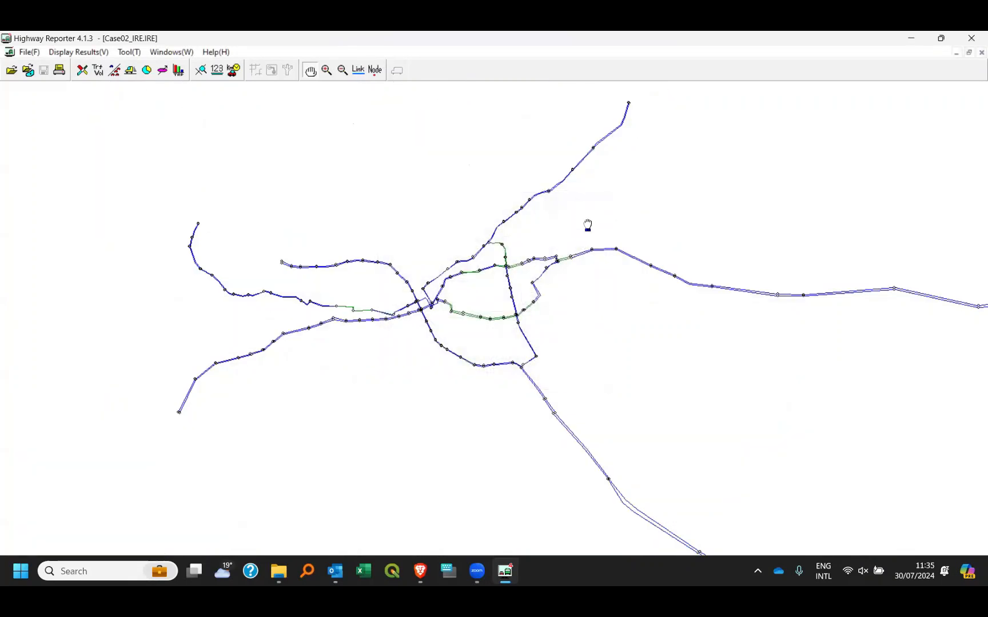
- Turn off automatic line width for the traffic flow and set the volume per dot to 2000
scroll(508, 234, "down", 4)
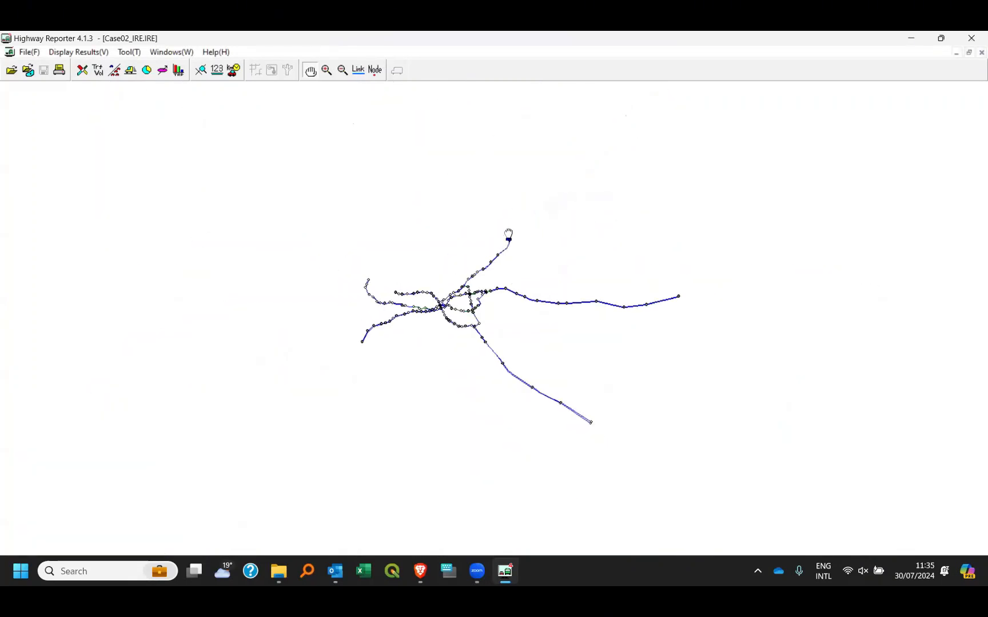
scroll(508, 234, "up", 4)
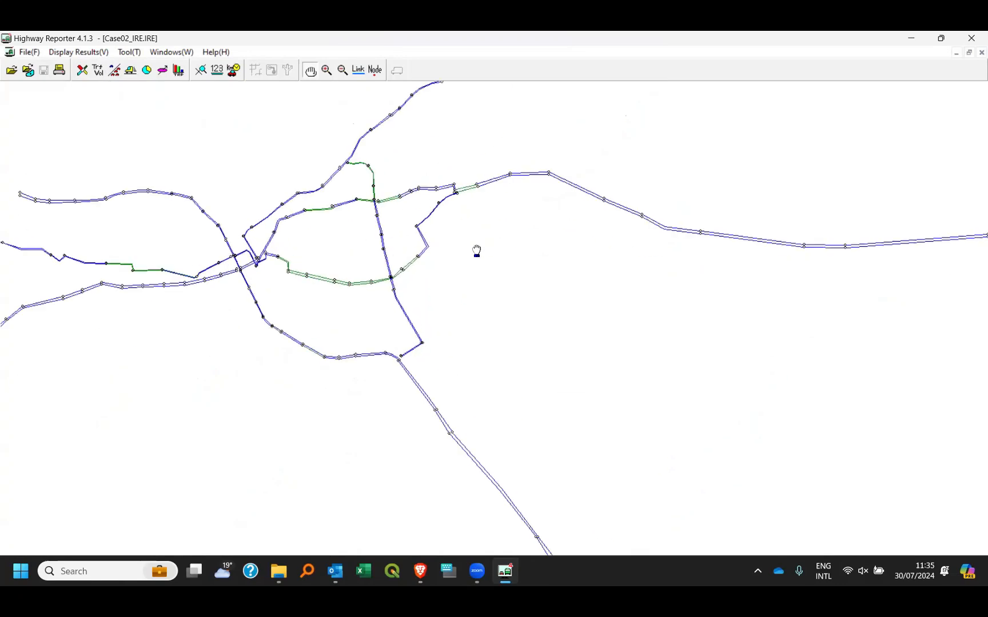
left_click_drag(476, 251, 595, 269)
scroll(595, 269, "down", 1)
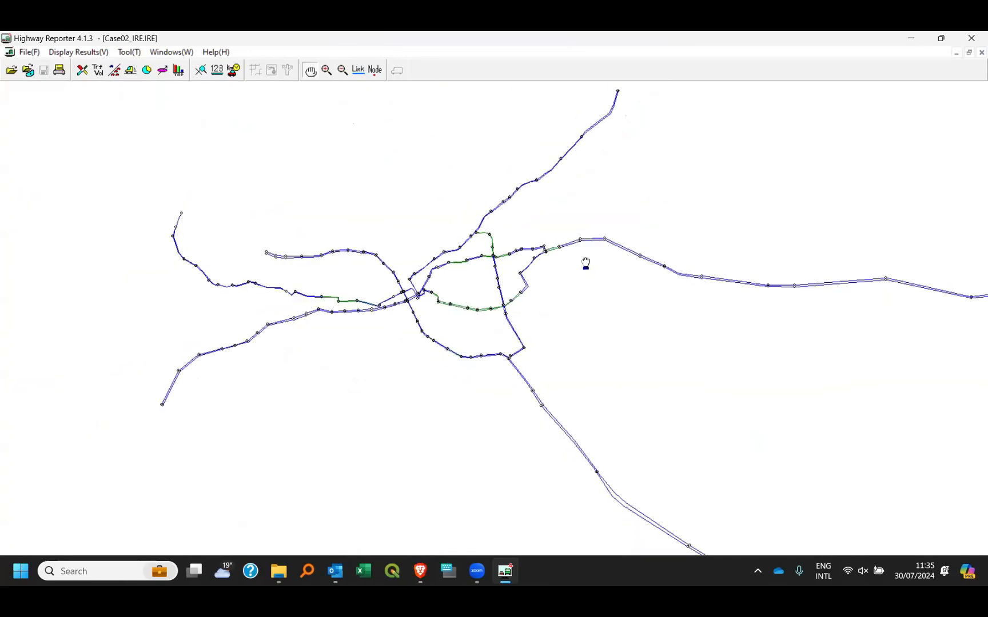
mouse_move(538, 284)
left_mouse_down()
mouse_move(498, 286)
mouse_move(540, 286)
mouse_move(535, 273)
mouse_move(535, 288)
left_mouse_up()
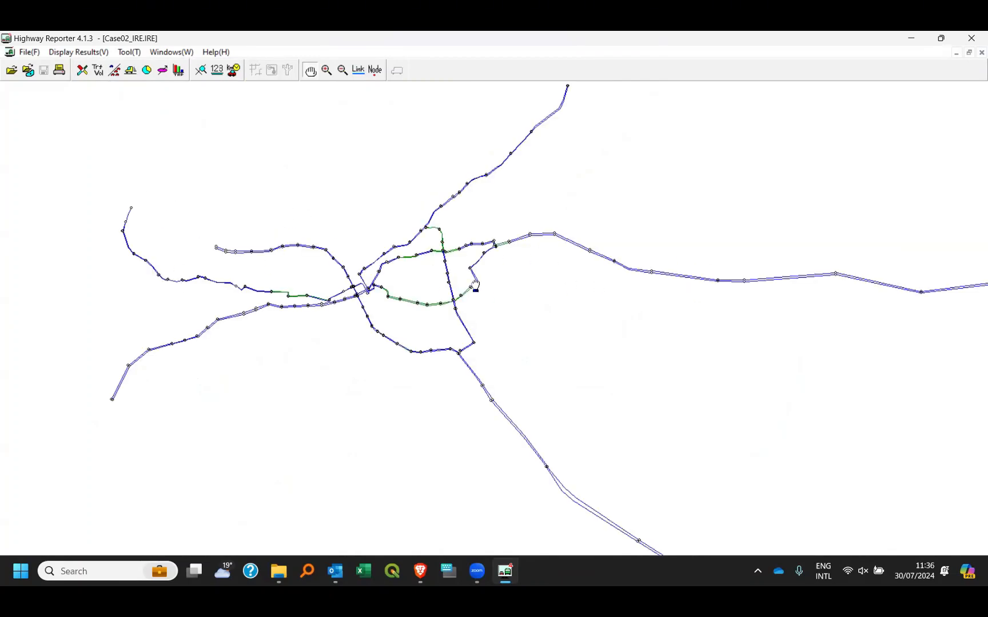
left_click(82, 70)
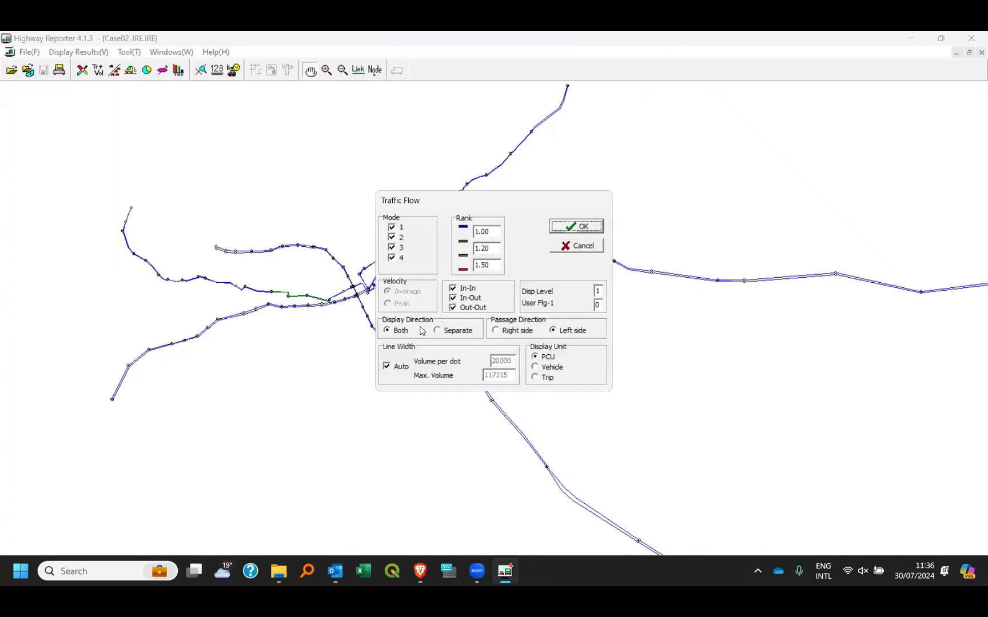
left_click(394, 370)
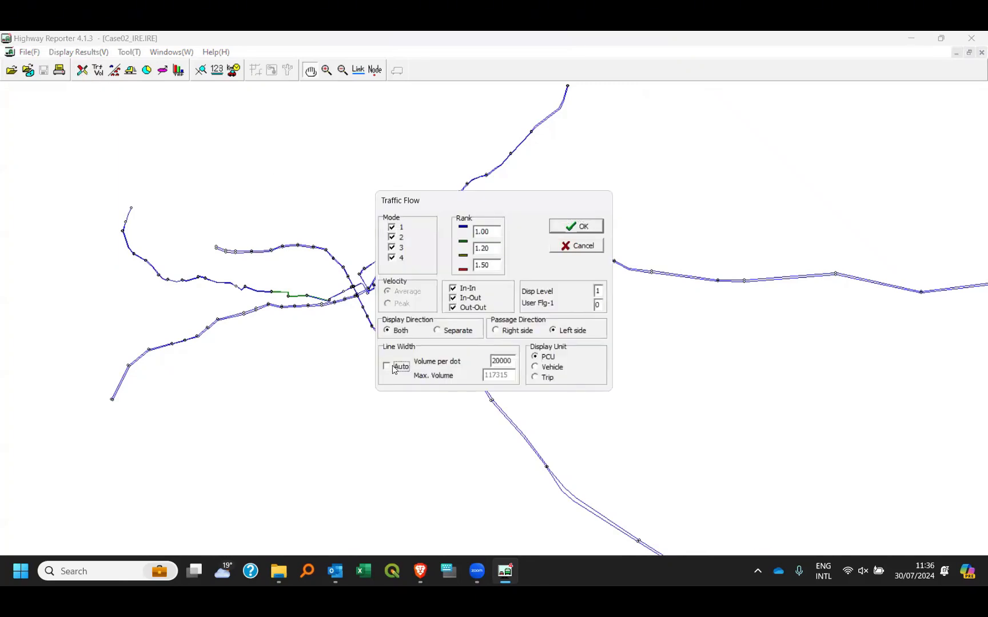
left_click(504, 362)
key("BackSpace")
left_click(566, 226)
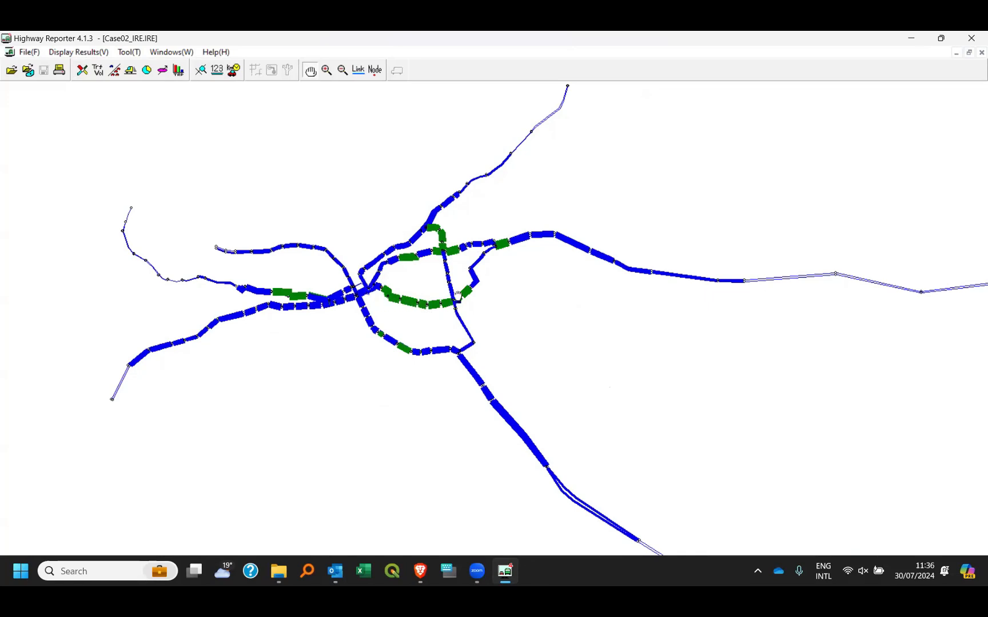
scroll(487, 255, "down", 1)
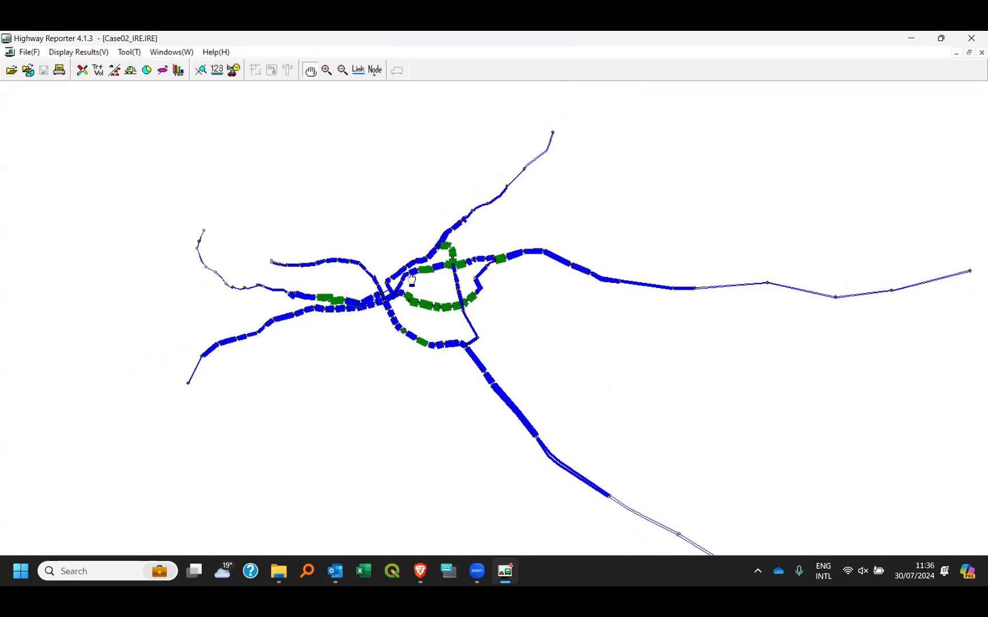
scroll(422, 293, "up", 4)
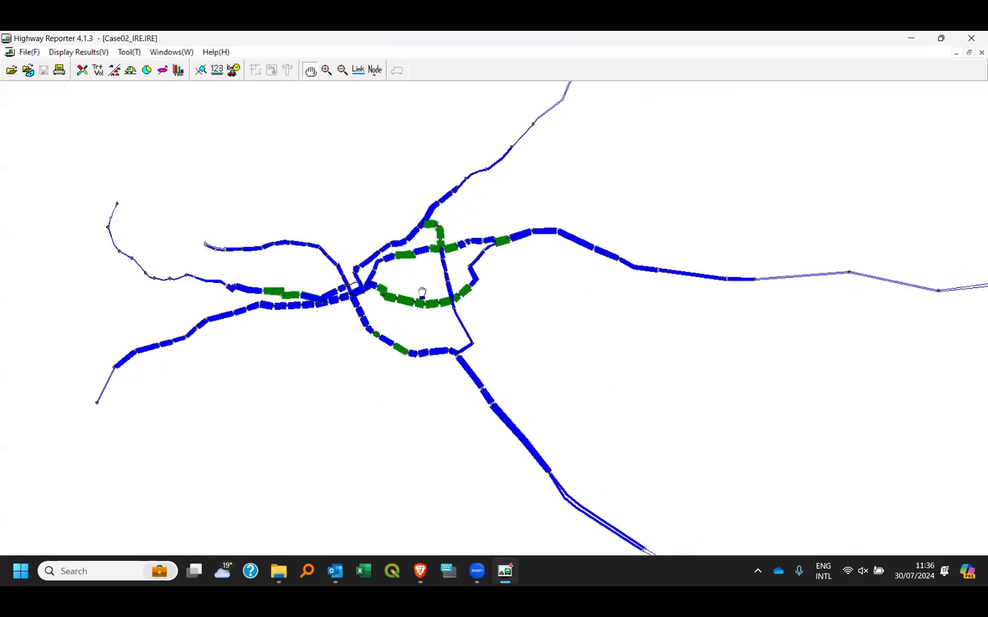
scroll(422, 292, "down", 2)
scroll(422, 292, "down", 1)
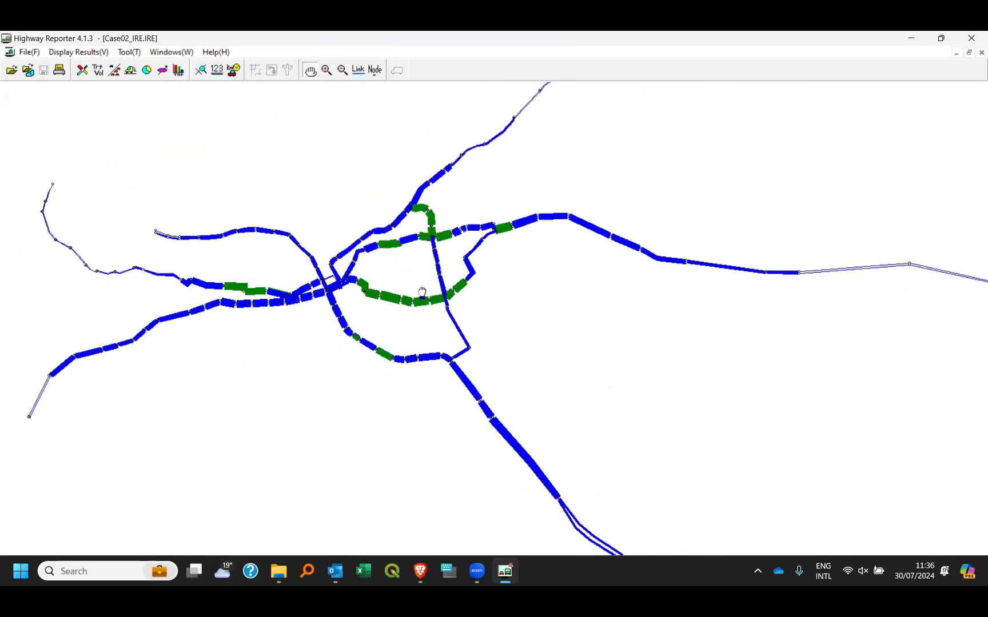
left_click_drag(507, 310, 548, 309)
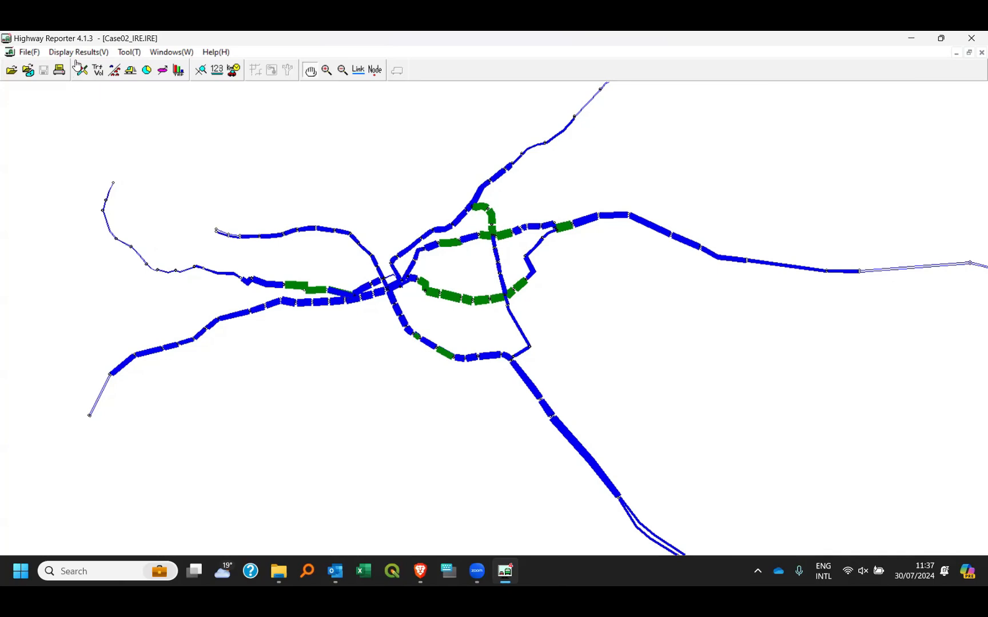
- Calculate the Case02 evaluation indices for all four modes at average velocity, check the average VCR, and close the dialog
left_click(129, 52)
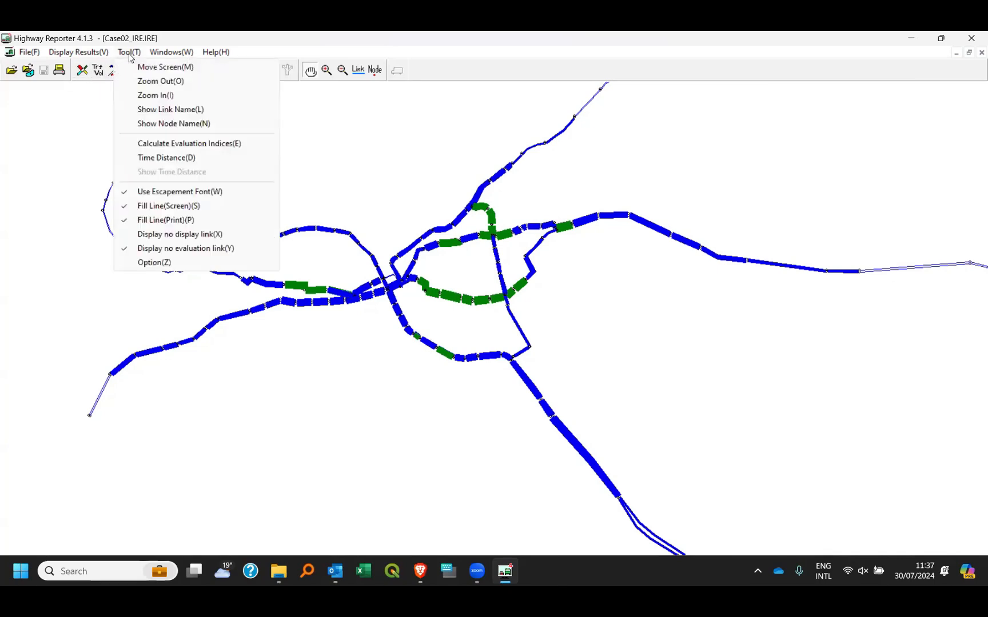
left_click(163, 144)
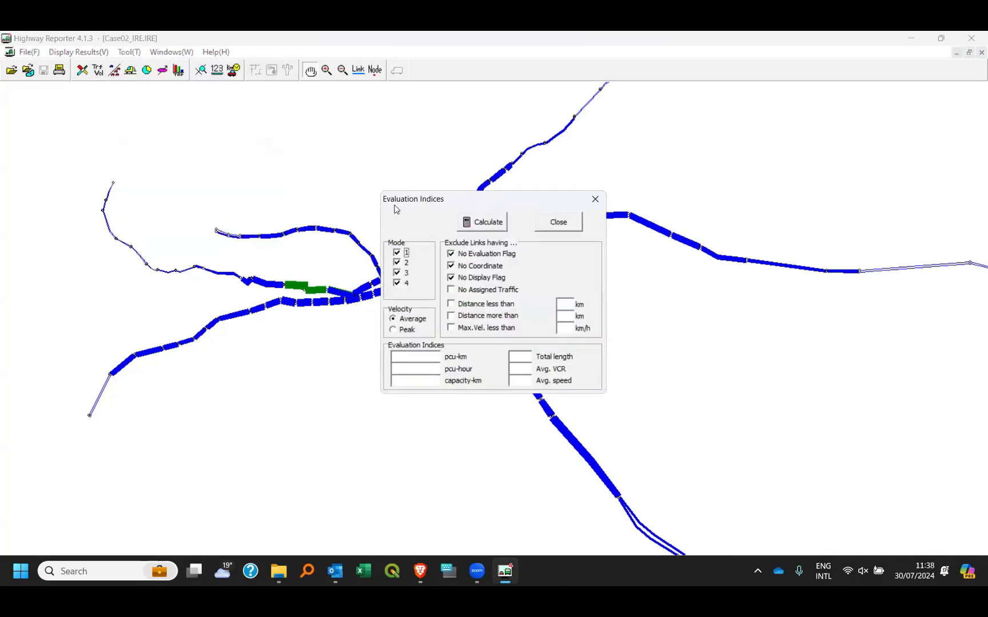
left_click(484, 223)
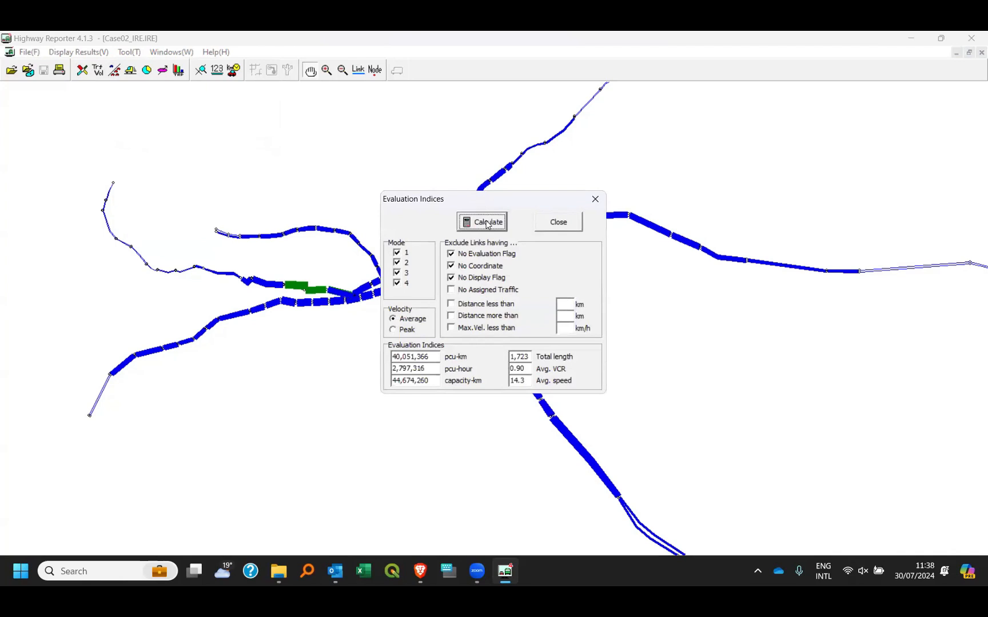
double_click(530, 370)
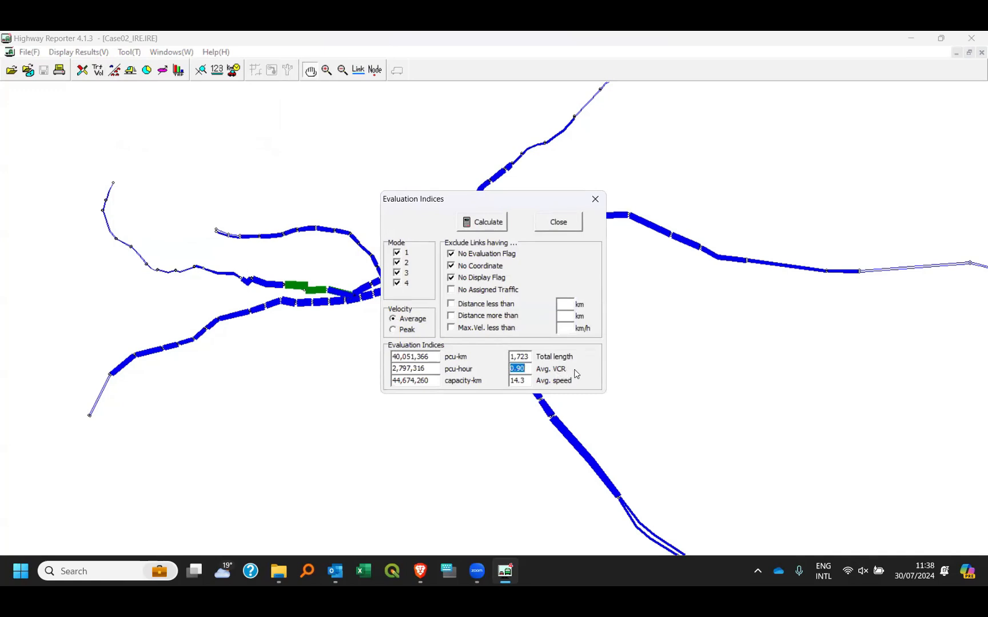
left_click(530, 371)
left_click(566, 229)
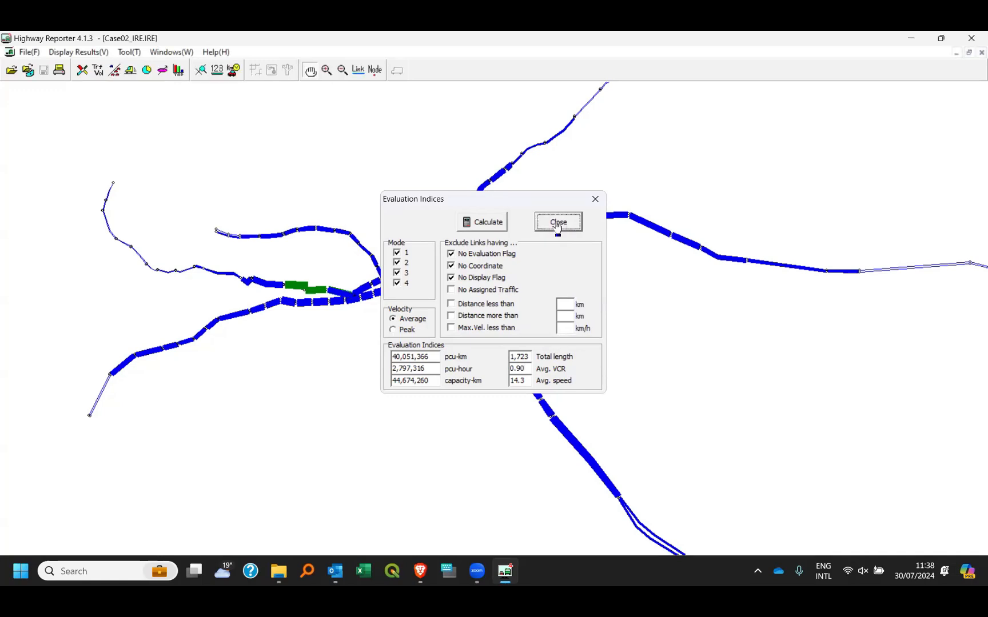
- Review the traffic flow display settings beside the network map, and close them without applying changes
left_click(80, 71)
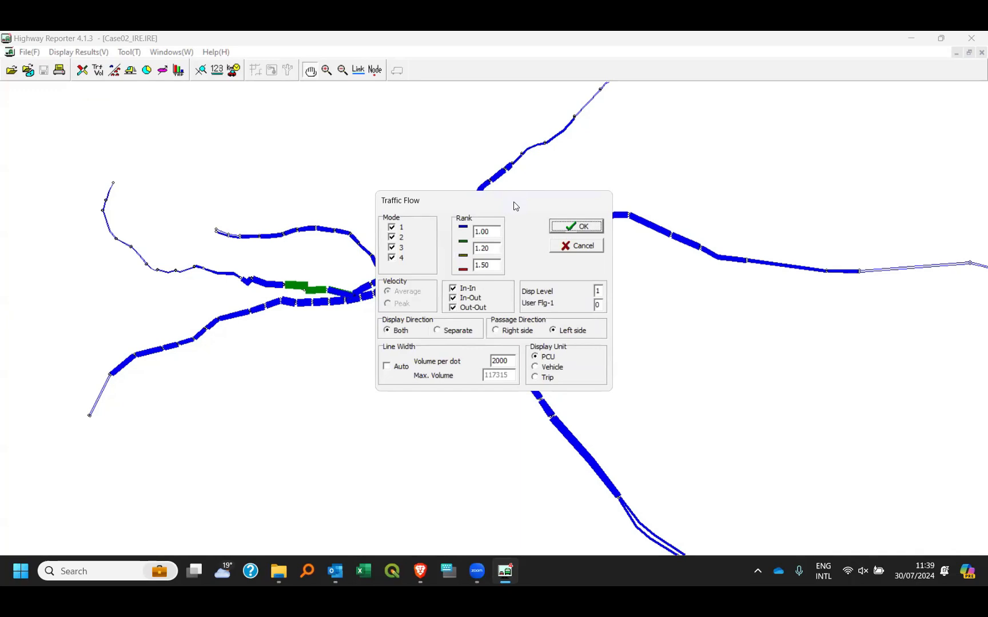
left_click_drag(515, 206, 757, 294)
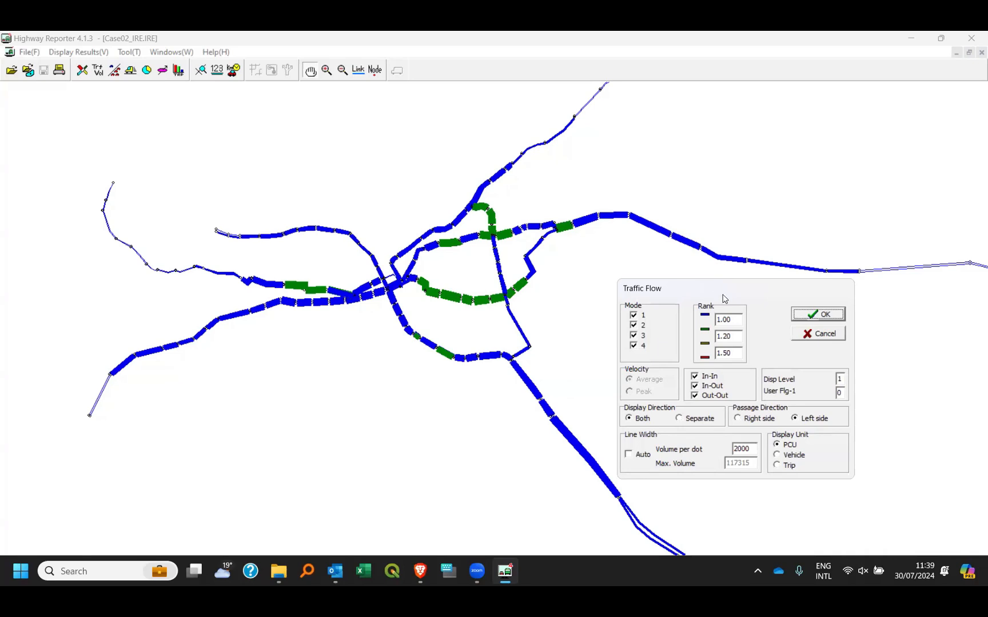
mouse_move(472, 580)
left_click(817, 336)
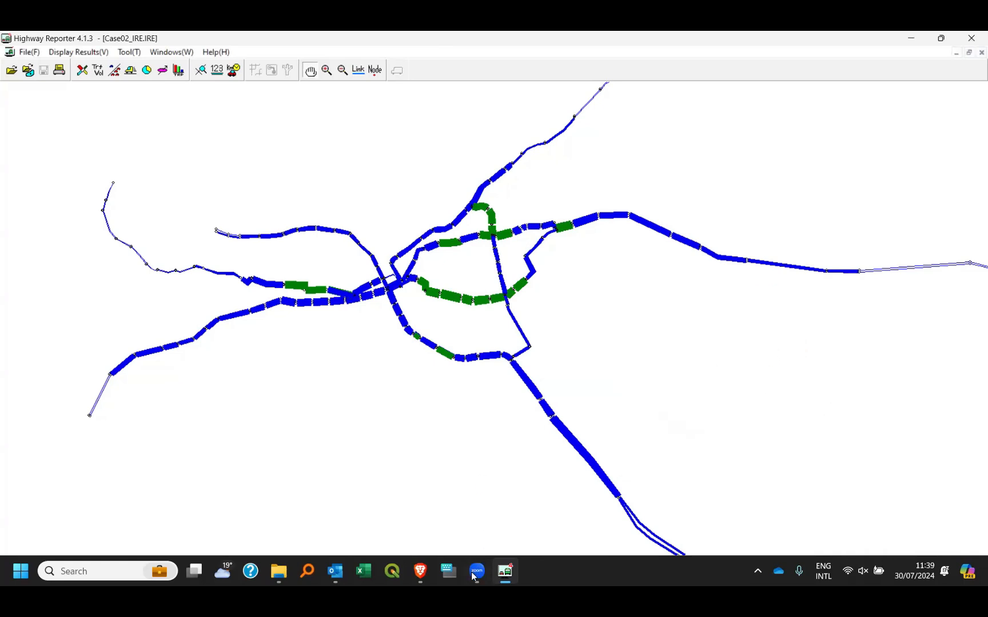